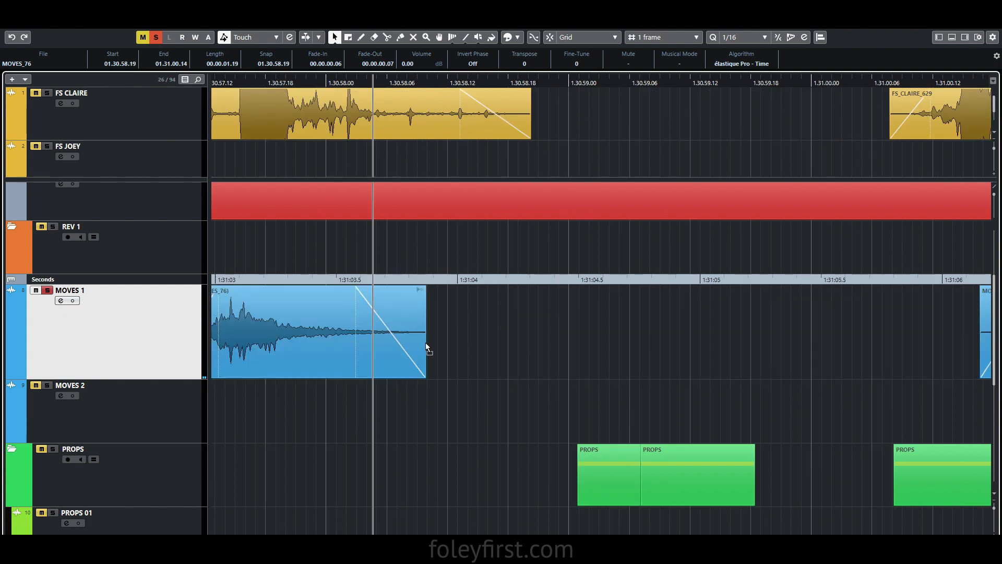
# Move the MOVES_76 11 clip earlier on the MOVES 1 track
pyautogui.moveTo(559, 341); pyautogui.dragTo(529, 342)
pyautogui.hscroll(3, 455, 407)
pyautogui.scroll(-2, 455, 407)
pyautogui.click(514, 417)
pyautogui.moveTo(621, 360); pyautogui.dragTo(487, 365)
# Split the MOVES_76 11 clip near 1.31.01.13 and open a faded gap, starting the second part at 1.31.01.18 with a 5-frame fade-in
pyautogui.scroll(-1, 418, 407)
pyautogui.hscroll(3, 486, 365)
pyautogui.keyDown('alt'); pyautogui.click(507, 361); pyautogui.keyUp('alt')
pyautogui.moveTo(505, 288); pyautogui.dragTo(459, 288)
pyautogui.moveTo(509, 375); pyautogui.dragTo(536, 376)
pyautogui.moveTo(537, 288); pyautogui.dragTo(573, 288)
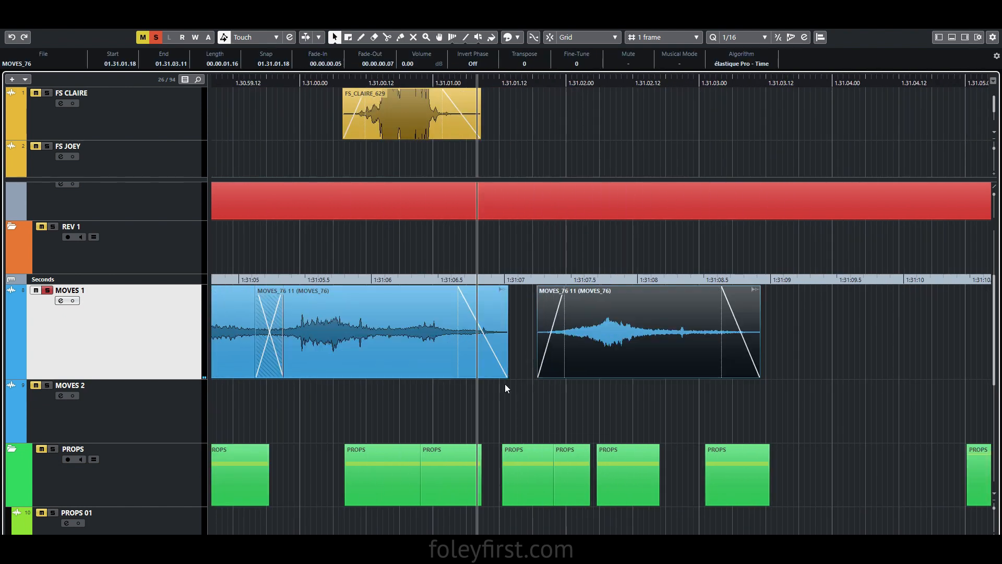
# Move the separated second part of the MOVES_76 11 clip about three frames later
pyautogui.click(505, 384)
pyautogui.moveTo(637, 354); pyautogui.dragTo(653, 354)
pyautogui.hscroll(3, 652, 360)
pyautogui.click(384, 417)
# Move the MOVES_76 12 clip earlier on MOVES 1 so it starts just before 1.31.05.00, playing back to check the timing
pyautogui.hscroll(3, 384, 418)
pyautogui.hscroll(3, 384, 417)
pyautogui.scroll(1, 366, 397)
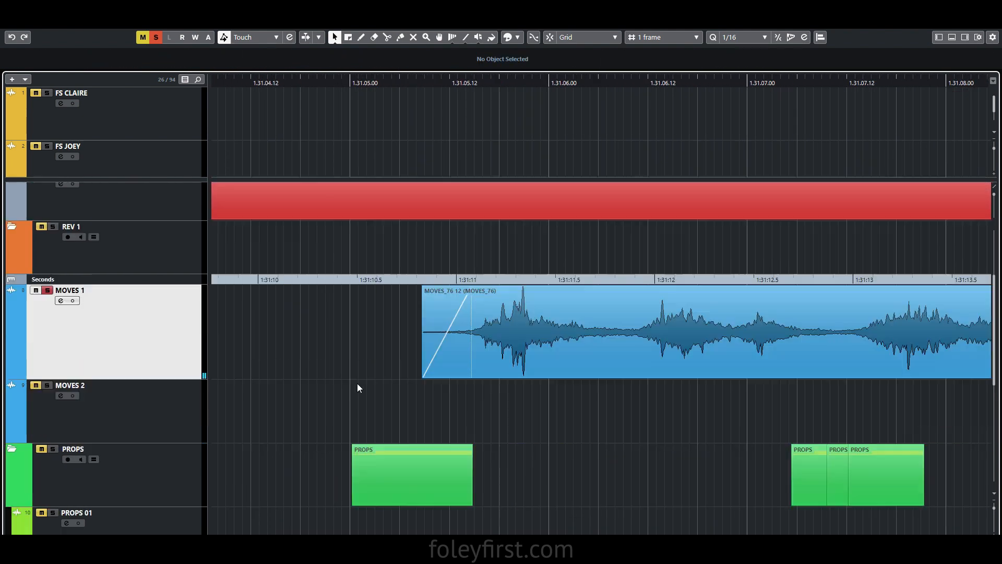
pyautogui.scroll(-2, 357, 383)
pyautogui.click(330, 339)
pyautogui.press('space')
pyautogui.moveTo(438, 288)
pyautogui.mouseDown()
pyautogui.moveTo(351, 288)
pyautogui.moveTo(430, 288)
pyautogui.mouseUp()
pyautogui.press('space')
# Split the MOVES_76 12 clip near 1.31.05.19, move the later part earlier to start at 1.31.05.13, and crossfade the overlap
pyautogui.keyDown('alt'); pyautogui.click(510, 261); pyautogui.keyUp('alt')
pyautogui.moveTo(522, 288); pyautogui.dragTo(480, 288)
pyautogui.press('x')
pyautogui.click(377, 349)
pyautogui.press('space')
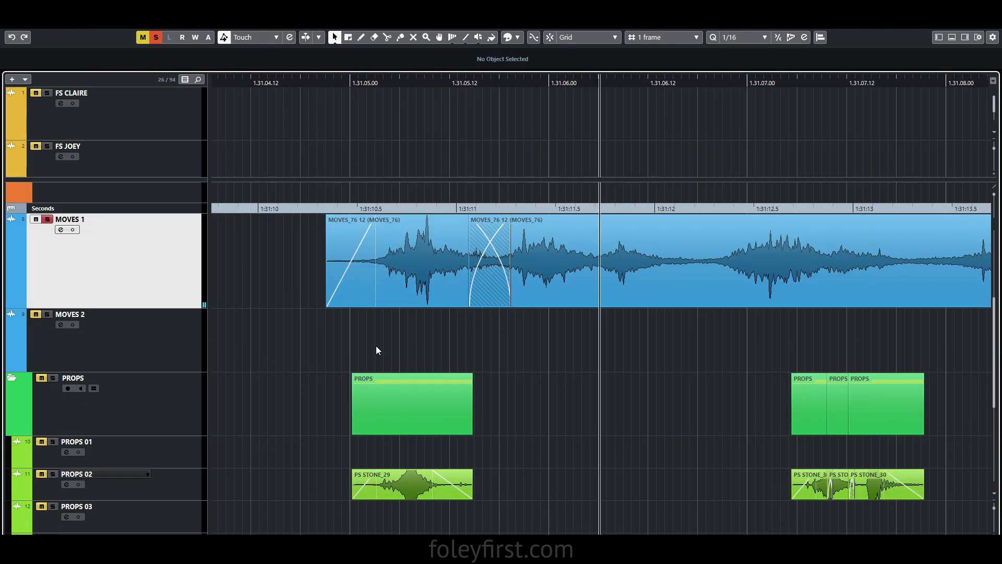
pyautogui.moveTo(605, 288); pyautogui.dragTo(596, 288)
# Split the MOVES_76 12 clip near 1.31.06.18 and shift its later part to a new position
pyautogui.hscroll(3, 596, 288)
pyautogui.scroll(-3, 497, 140)
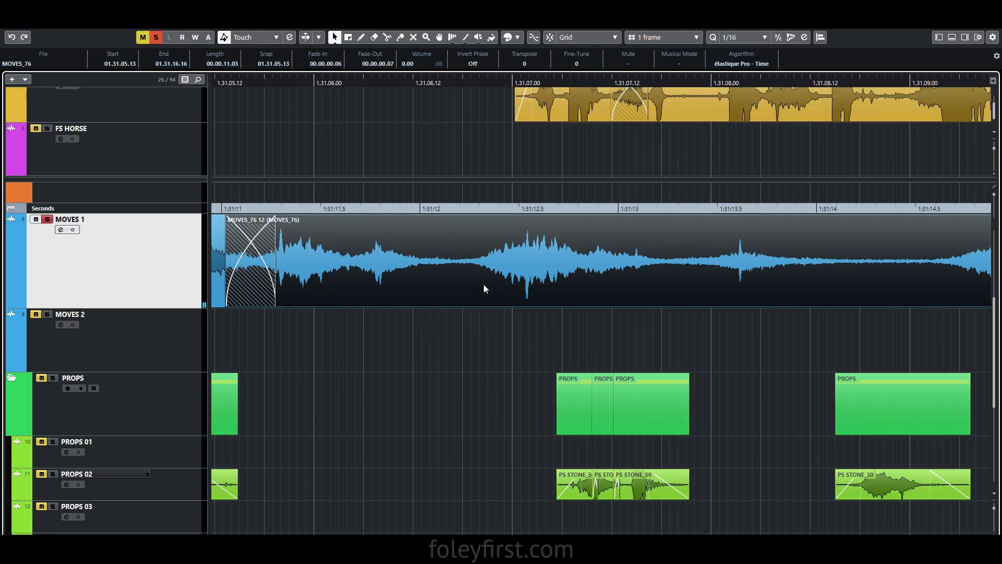
pyautogui.keyDown('alt'); pyautogui.click(462, 286); pyautogui.keyUp('alt')
pyautogui.moveTo(483, 286); pyautogui.dragTo(409, 288)
pyautogui.click(439, 339)
pyautogui.hscroll(4, 408, 337)
# Split the MOVES_76 12 clip near 1.31.08.00 and crossfade its later part in from 1.31.07.22
pyautogui.keyDown('alt'); pyautogui.click(406, 288); pyautogui.keyUp('alt')
pyautogui.click(399, 331)
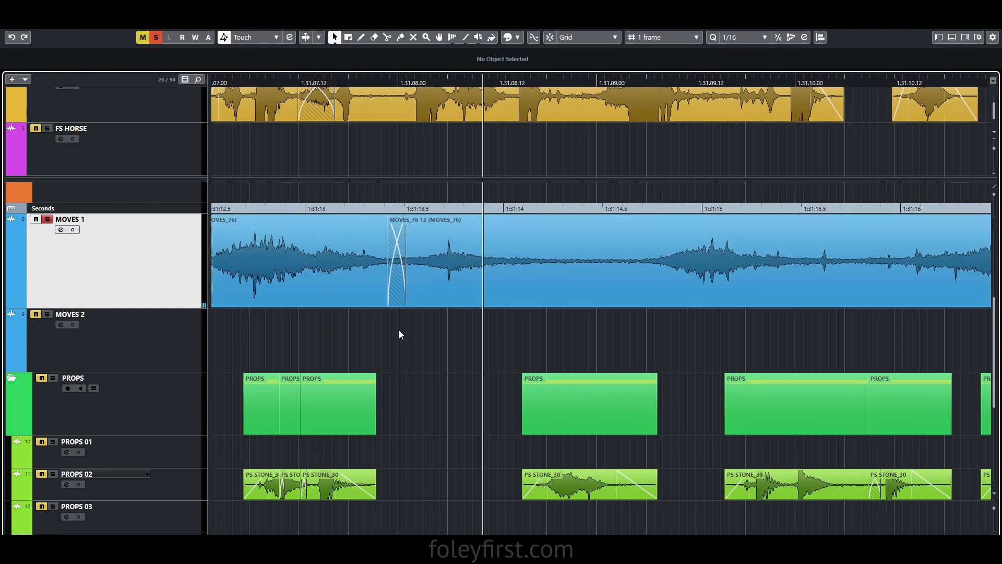
pyautogui.doubleClick(449, 286)
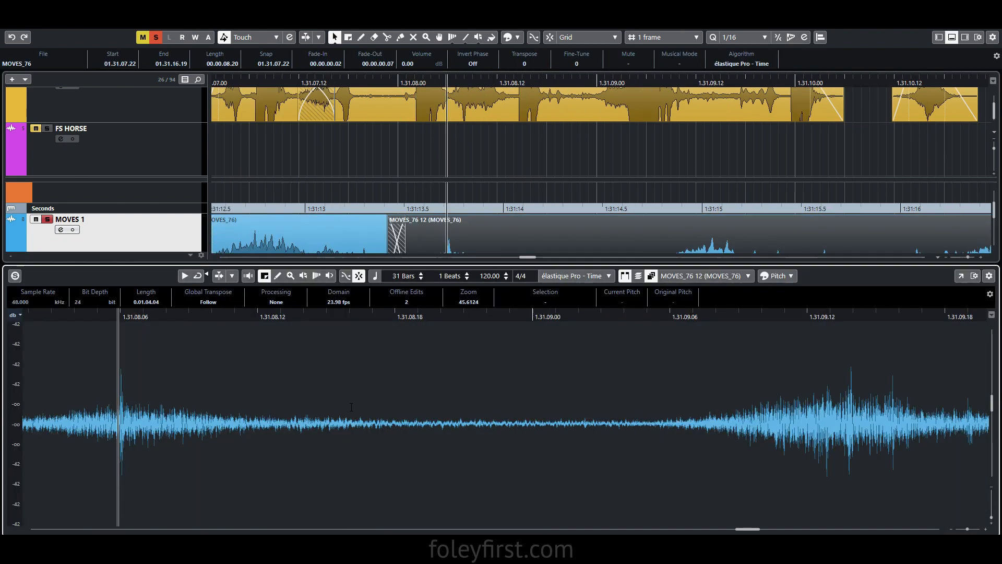
pyautogui.press('Return')
pyautogui.click(363, 356)
pyautogui.press('space')
pyautogui.press('space')
# Split the MOVES_76 12 clip near 1.31.09.00 and move the later part slightly earlier to start at 1.31.08.23
pyautogui.hscroll(2, 524, 295)
pyautogui.keyDown('alt'); pyautogui.click(524, 290); pyautogui.keyUp('alt')
pyautogui.moveTo(543, 288); pyautogui.dragTo(538, 288)
pyautogui.click(538, 331)
pyautogui.hscroll(4, 537, 330)
pyautogui.press('space')
pyautogui.press('space')
# Split the MOVES_76 12 clip and move the later part to start near 1.31.10.16, with fades around the gap
pyautogui.click(512, 293)
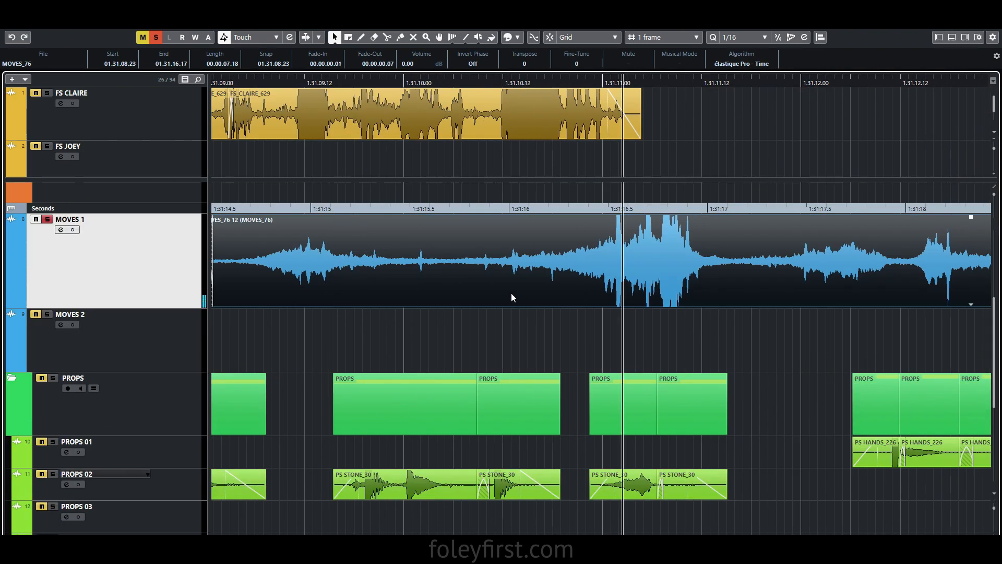
pyautogui.keyDown('alt'); pyautogui.click(462, 285); pyautogui.keyUp('alt')
pyautogui.moveTo(474, 280); pyautogui.dragTo(547, 276)
pyautogui.scroll(-3, 641, 130)
pyautogui.scroll(3, 696, 280)
pyautogui.scroll(-4, 697, 278)
pyautogui.scroll(3, 697, 277)
pyautogui.click(515, 329)
pyautogui.press('h')
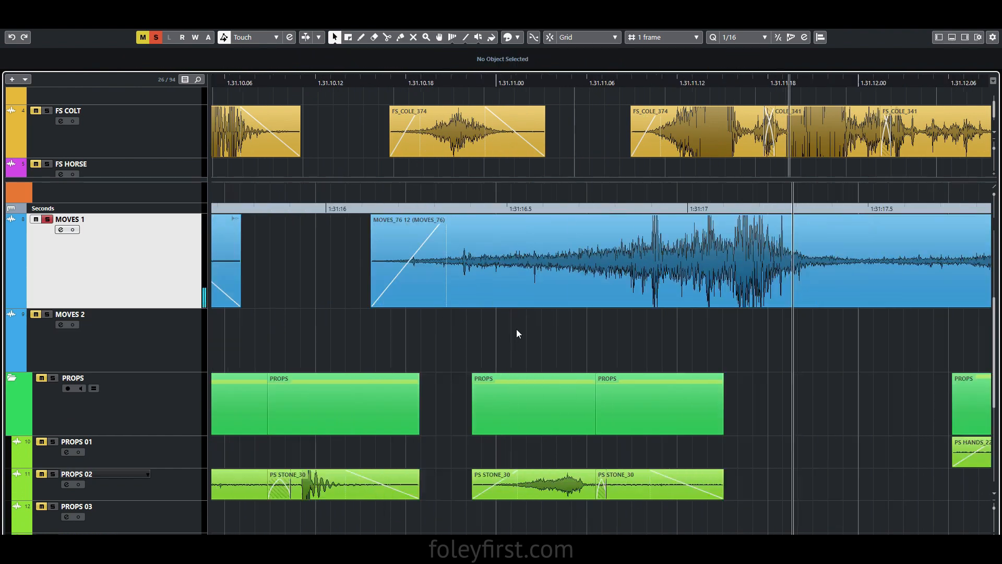
# Split the MOVES_76 12 clip just before 1.31.12.00 and shift the later part earlier with a short crossfade
pyautogui.hscroll(3, 513, 321)
pyautogui.keyDown('alt'); pyautogui.click(464, 284); pyautogui.keyUp('alt')
pyautogui.moveTo(446, 278); pyautogui.dragTo(430, 278)
pyautogui.click(389, 322)
pyautogui.moveTo(465, 305); pyautogui.dragTo(417, 284)
pyautogui.click(469, 333)
# Split the MOVES_76 12 clip around 1.31.12.16, adjust the later part's position, and crossfade the join
pyautogui.hscroll(3, 468, 334)
pyautogui.keyDown('alt'); pyautogui.click(435, 286); pyautogui.keyUp('alt')
pyautogui.hscroll(-2, 418, 286)
pyautogui.keyDown('alt'); pyautogui.click(360, 284); pyautogui.keyUp('alt')
pyautogui.moveTo(546, 284); pyautogui.dragTo(522, 279)
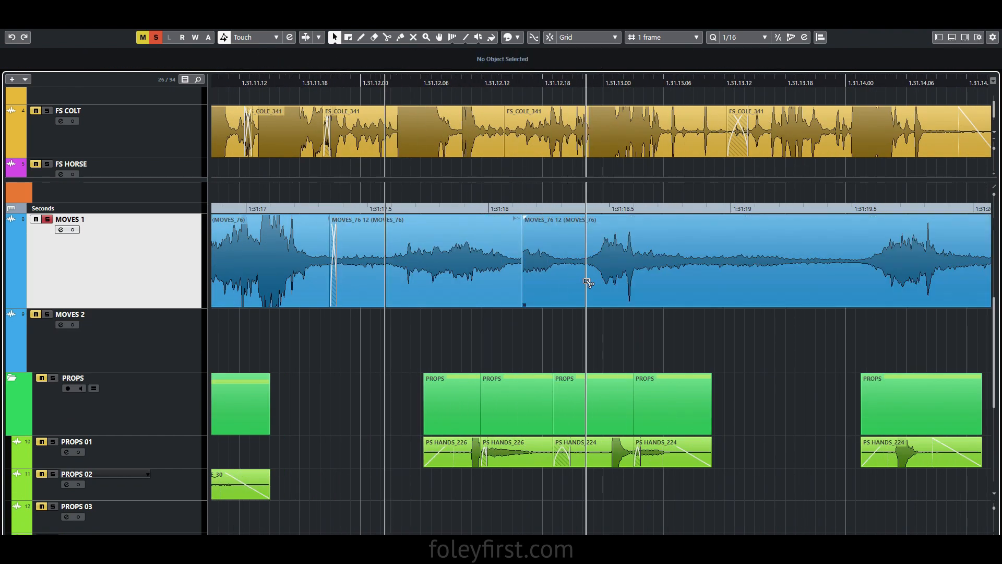
pyautogui.keyDown('alt'); pyautogui.click(586, 283); pyautogui.keyUp('alt')
pyautogui.press('x')
pyautogui.click(506, 320)
# Split the MOVES_76 12 clip and move the later part one frame earlier to start at 1.31.13.21
pyautogui.hscroll(5, 506, 320)
pyautogui.click(568, 285)
pyautogui.keyDown('alt'); pyautogui.click(524, 286); pyautogui.keyUp('alt')
pyautogui.moveTo(599, 292); pyautogui.dragTo(588, 291)
pyautogui.hscroll(4, 333, 356)
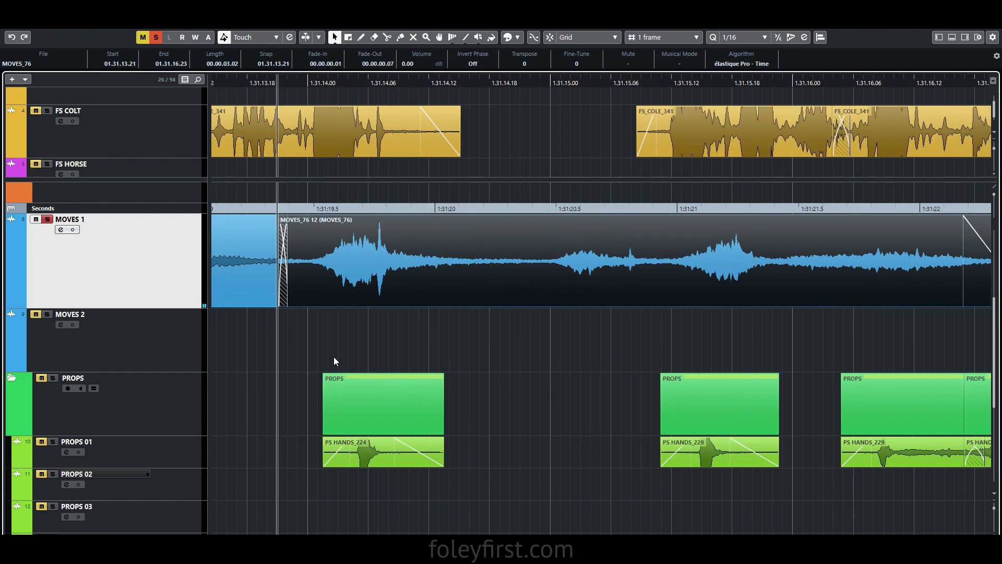
# Mark a short range in the MOVES_76 12 clip's sample editor and split the clip, starting its later part at 1.31.14.18
pyautogui.doubleClick(366, 282)
pyautogui.moveTo(534, 405); pyautogui.dragTo(559, 405)
pyautogui.click(311, 344)
pyautogui.hscroll(3, 311, 343)
pyautogui.keyDown('alt'); pyautogui.click(354, 286); pyautogui.keyUp('alt')
pyautogui.hscroll(3, 383, 319)
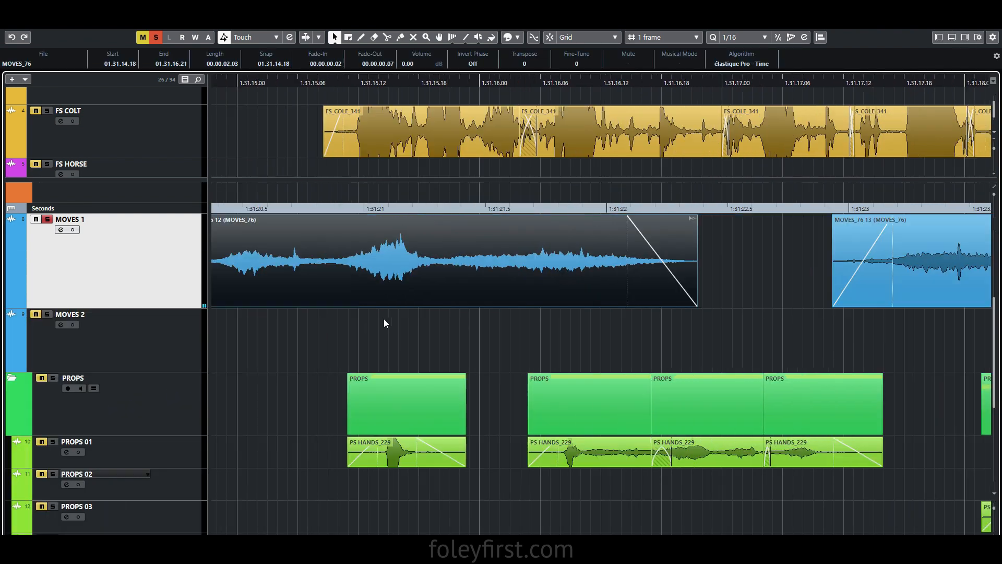
# Move the MOVES_76 13 clip a few frames earlier on the MOVES 1 track
pyautogui.hscroll(6, 355, 338)
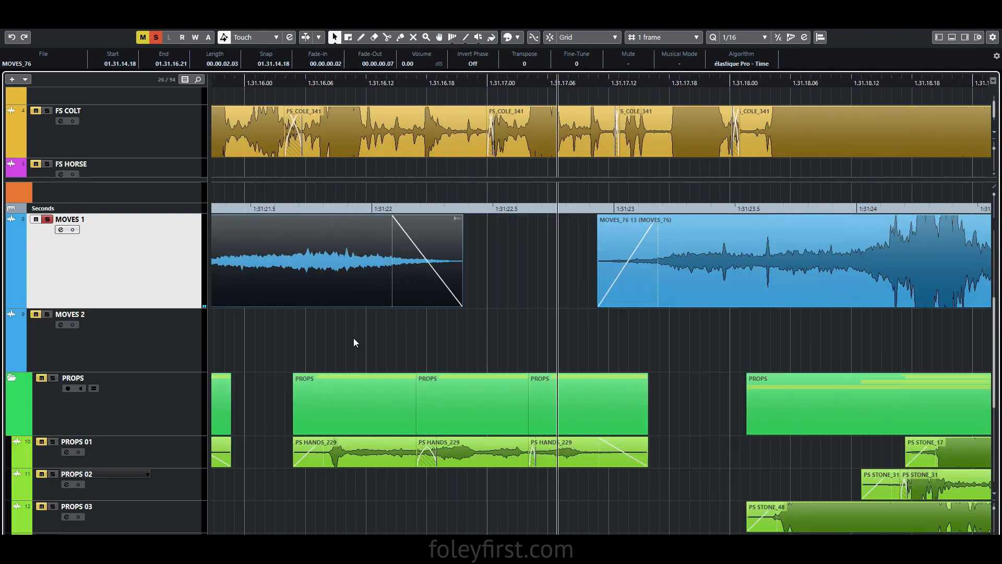
pyautogui.scroll(1, 384, 337)
pyautogui.click(258, 412)
pyautogui.click(258, 414)
pyautogui.moveTo(393, 336); pyautogui.dragTo(356, 337)
pyautogui.click(453, 415)
# Split the MOVES_76 13 clip just before 1.31.18.00, shift the later part about three frames later, and crossfade the join
pyautogui.hscroll(-1, 453, 415)
pyautogui.keyDown('alt'); pyautogui.click(537, 344); pyautogui.keyUp('alt')
pyautogui.moveTo(550, 354); pyautogui.dragTo(582, 372)
pyautogui.press('x')
# Split the MOVES_76 13 clip near 1.31.18.21 and move the later part earlier to start at 1.31.18.16 with a 4-frame crossfade
pyautogui.hscroll(12, 543, 365)
pyautogui.click(472, 412)
pyautogui.keyDown('alt'); pyautogui.click(489, 356); pyautogui.keyUp('alt')
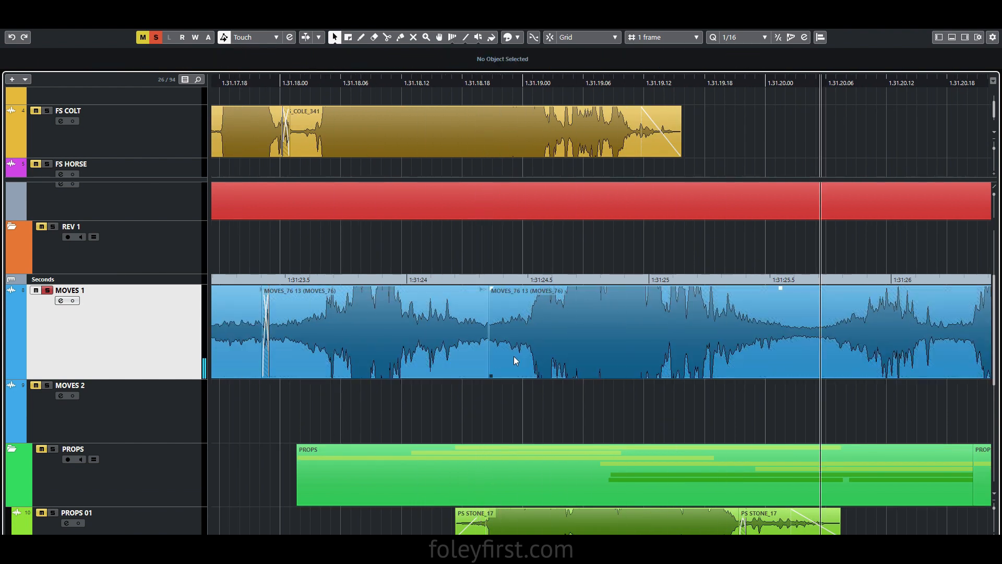
pyautogui.scroll(-2, 552, 295)
pyautogui.scroll(2, 552, 296)
pyautogui.click(490, 359)
pyautogui.hscroll(7, 489, 359)
pyautogui.click(505, 403)
pyautogui.hscroll(7, 506, 403)
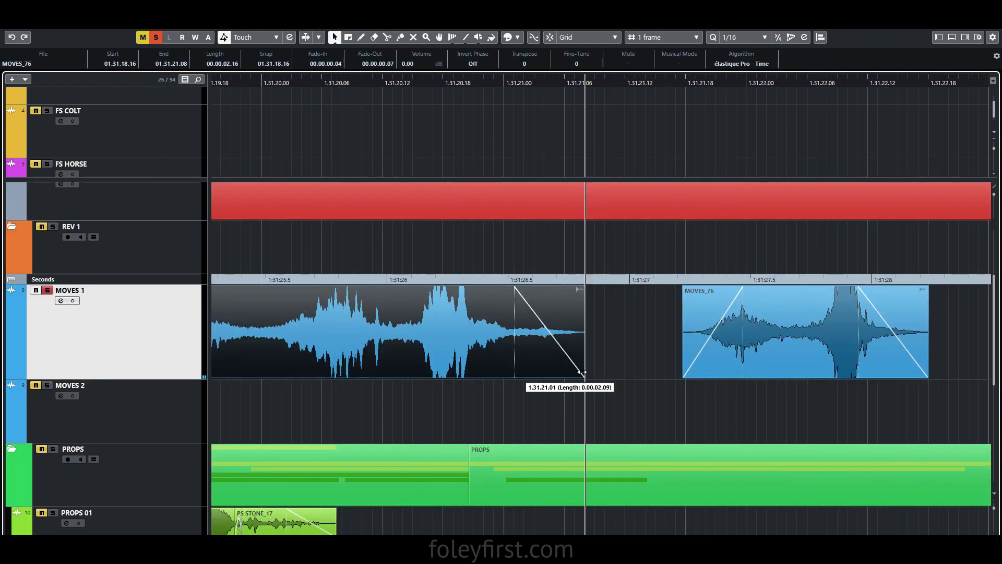
# Split the MOVES_76 13 clip near 1.31.20.14 and move the later part about one frame earlier
pyautogui.scroll(-2, 364, 328)
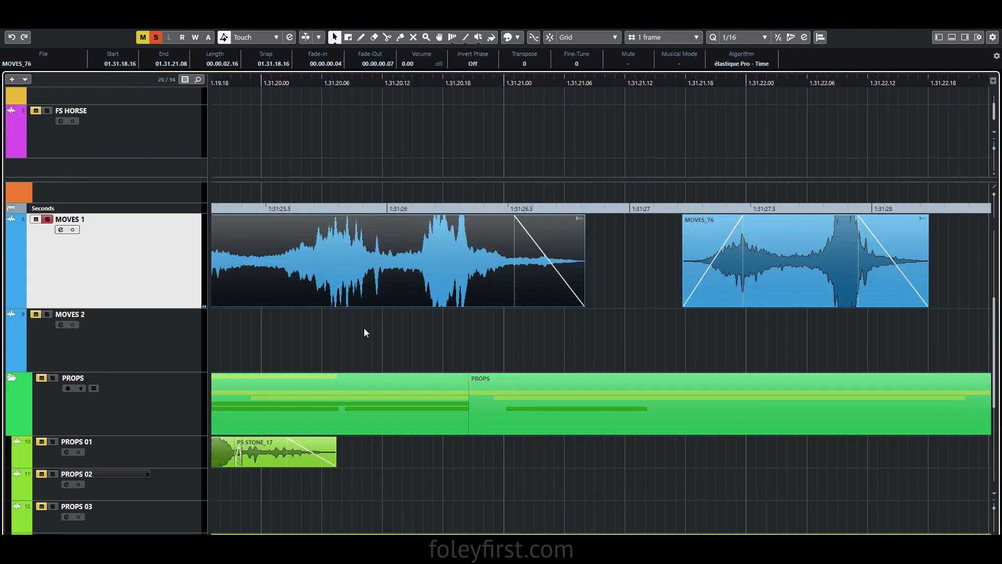
pyautogui.hscroll(2, 365, 328)
pyautogui.click(364, 329)
pyautogui.keyDown('alt'); pyautogui.click(362, 286); pyautogui.keyUp('alt')
pyautogui.moveTo(372, 286); pyautogui.dragTo(359, 303)
# Split the MOVES_76 13 clip near 1.31.20.21, move the last part about one frame earlier, and crossfade the join
pyautogui.keyDown('alt'); pyautogui.click(429, 286); pyautogui.keyUp('alt')
pyautogui.moveTo(417, 286); pyautogui.dragTo(334, 291)
pyautogui.moveTo(472, 287); pyautogui.dragTo(462, 287)
pyautogui.press('x')
pyautogui.click(470, 330)
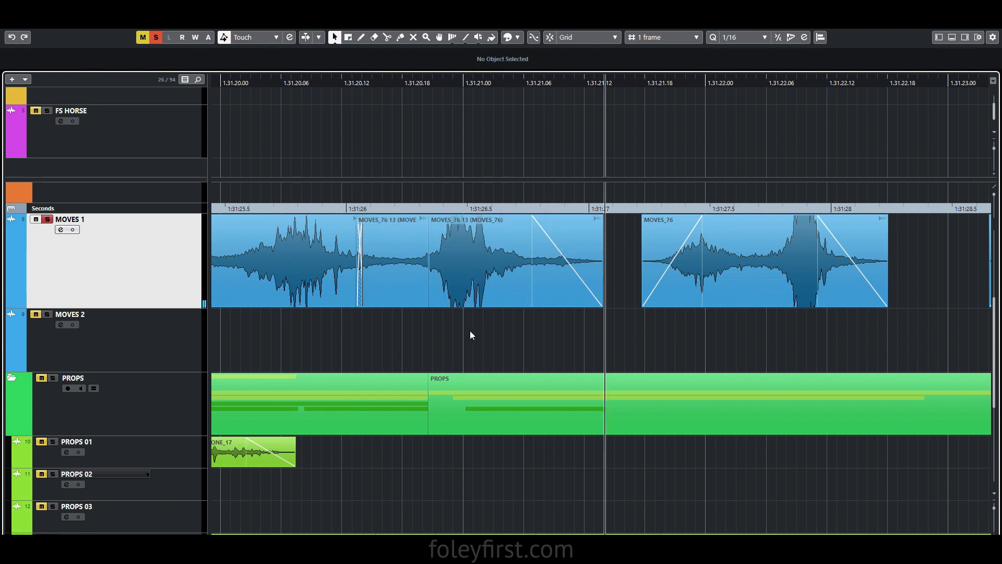
pyautogui.scroll(-2, 469, 330)
pyautogui.click(151, 478)
pyautogui.scroll(1, 427, 298)
pyautogui.click(147, 247)
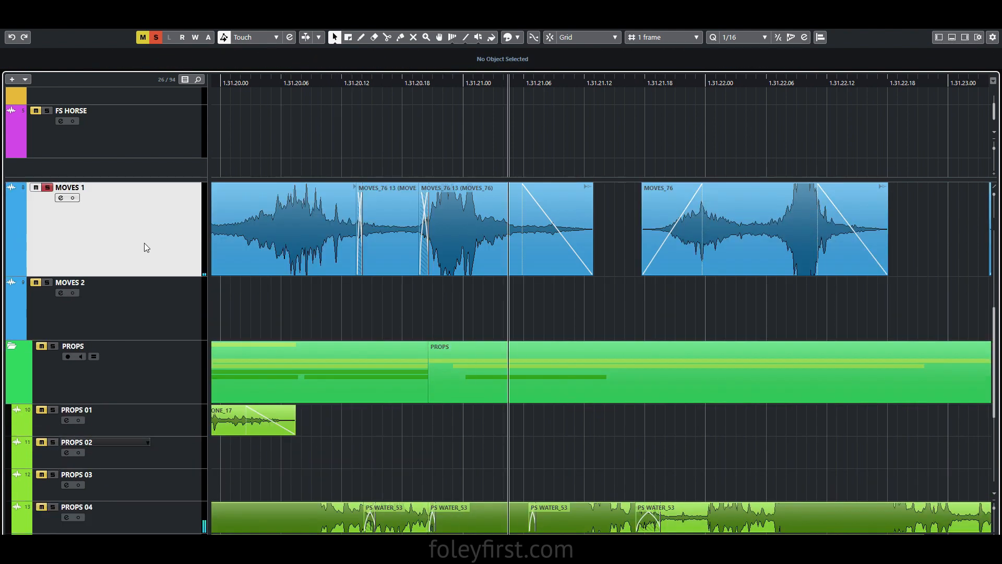
# Move the short MOVES_76 clip before 1.31.22.00 about three frames earlier, playing back around it
pyautogui.hscroll(3, 403, 319)
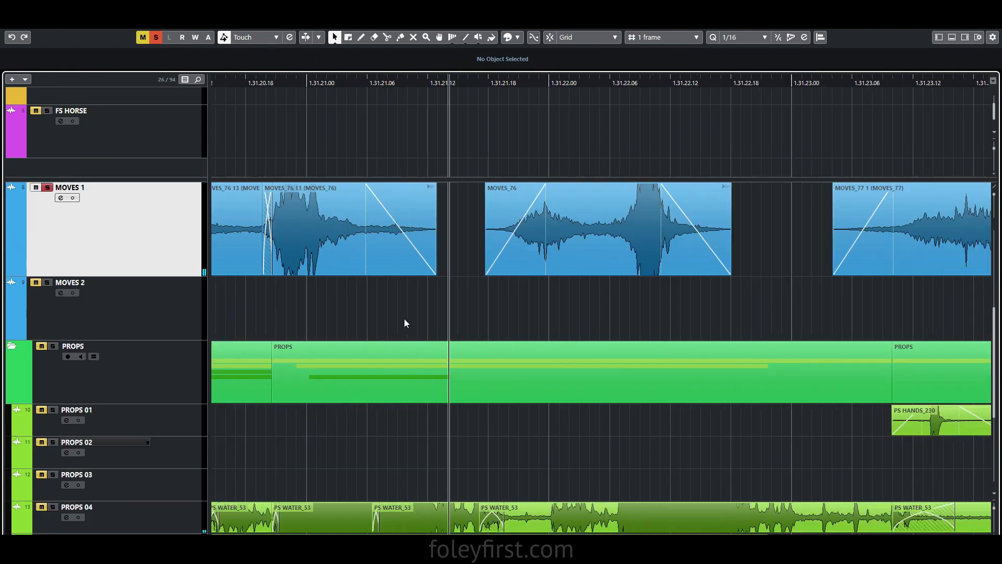
pyautogui.press('space')
pyautogui.moveTo(527, 256); pyautogui.dragTo(500, 255)
pyautogui.scroll(1, 444, 303)
pyautogui.press('space')
# Move the MOVES_77 1 clip about four frames earlier so it starts just before 1.31.23.00
pyautogui.moveTo(383, 340); pyautogui.dragTo(340, 318)
pyautogui.click(348, 319)
pyautogui.hscroll(5, 309, 354)
pyautogui.click(340, 382)
# Split the MOVES_77 1 clip, move the later part two frames earlier to start at 1.31.23.11, and crossfade the overlap
pyautogui.keyDown('alt'); pyautogui.click(462, 292); pyautogui.keyUp('alt')
pyautogui.moveTo(483, 303); pyautogui.dragTo(463, 302)
pyautogui.press('x')
pyautogui.doubleClick(521, 318)
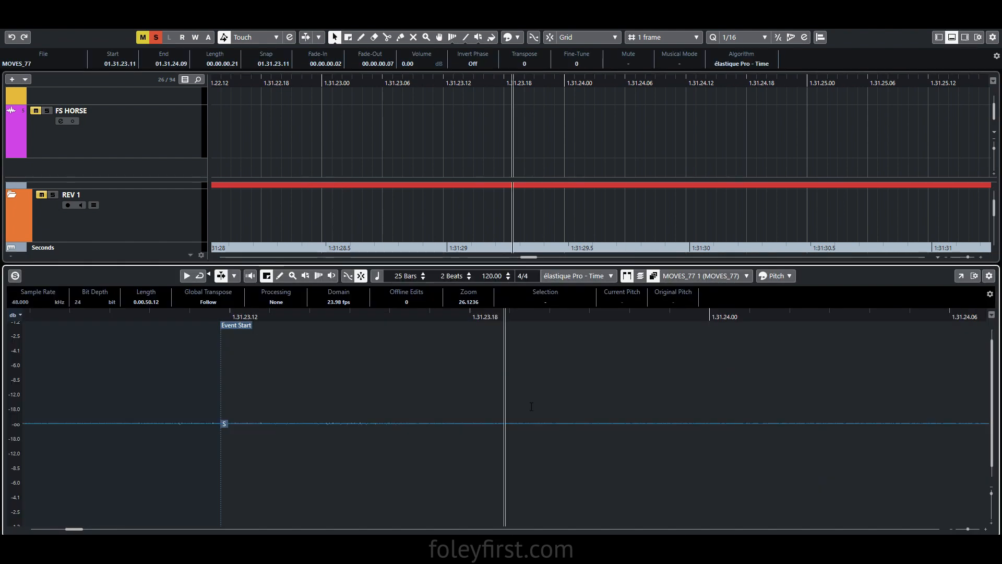
pyautogui.press('Return')
pyautogui.click(403, 385)
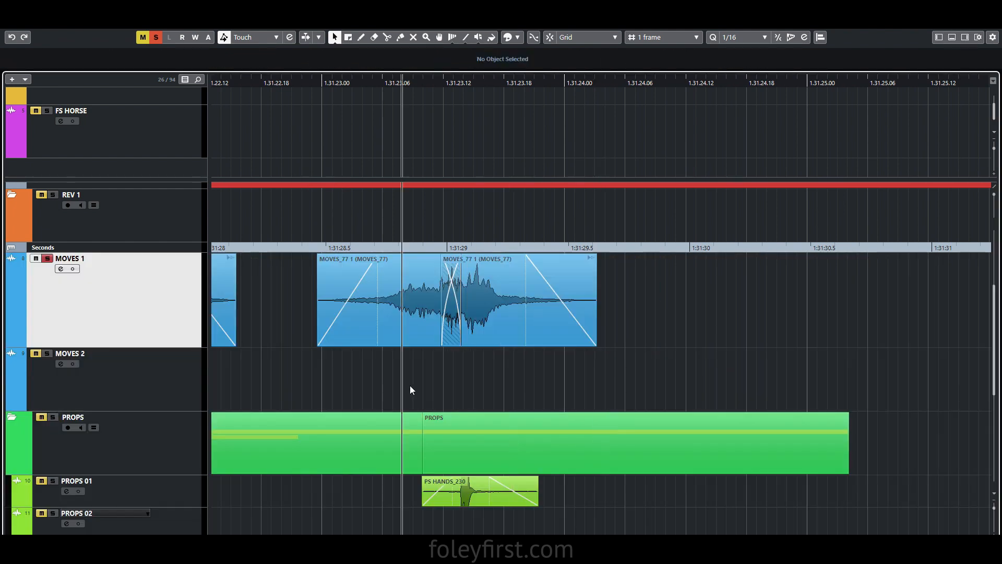
# Move the MOVES_77 2 clip earlier on the MOVES 1 track
pyautogui.hscroll(5, 409, 385)
pyautogui.click(399, 402)
pyautogui.press('h')
pyautogui.click(541, 354)
pyautogui.doubleClick(541, 334)
pyautogui.press('Return')
pyautogui.scroll(5, 386, 135)
pyautogui.moveTo(522, 323); pyautogui.dragTo(361, 320)
pyautogui.scroll(-3, 388, 313)
pyautogui.scroll(2, 527, 317)
# Split the MOVES_77 2 clip and move the later part earlier to start about 1.31.27.07, crossfading the overlap
pyautogui.keyDown('alt'); pyautogui.click(462, 313); pyautogui.keyUp('alt')
pyautogui.press('x')
pyautogui.moveTo(560, 314); pyautogui.dragTo(510, 311)
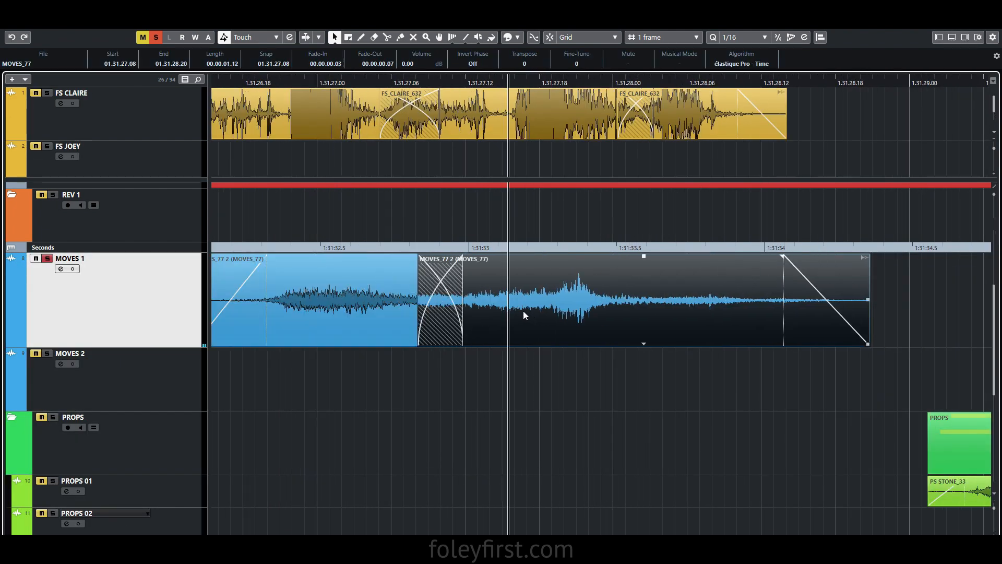
# Trim the end of the MOVES_77 2 clip's last part about four frames earlier
pyautogui.hscroll(3, 522, 313)
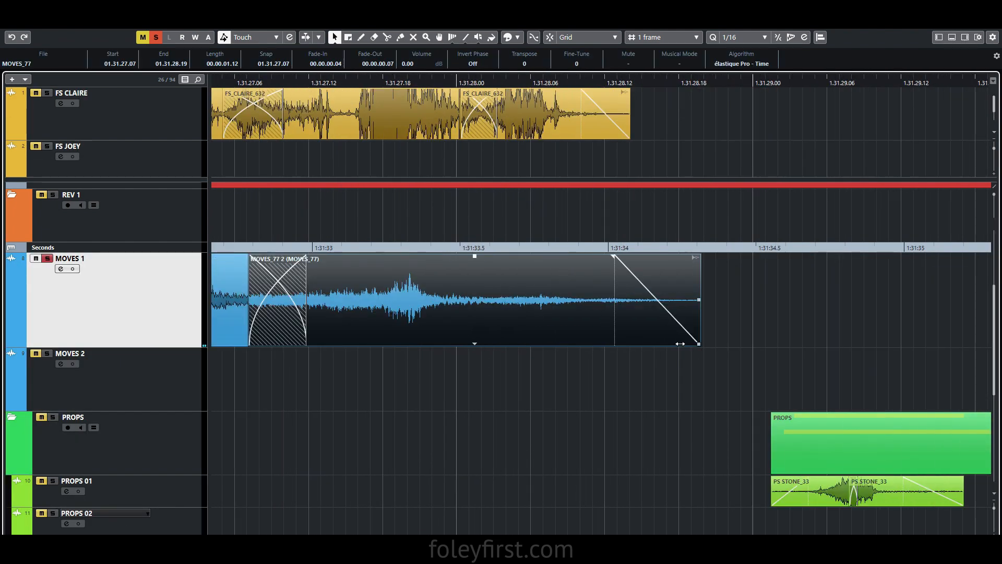
pyautogui.moveTo(698, 342); pyautogui.dragTo(644, 342)
pyautogui.hscroll(5, 522, 334)
pyautogui.click(475, 370)
# Move the MOVES_77 3 clip about four frames earlier so it starts near 1.31.30.01, playing back to check the timing
pyautogui.scroll(5, 574, 134)
pyautogui.scroll(-2, 549, 290)
pyautogui.scroll(4, 545, 292)
pyautogui.scroll(-3, 381, 305)
pyautogui.press('space')
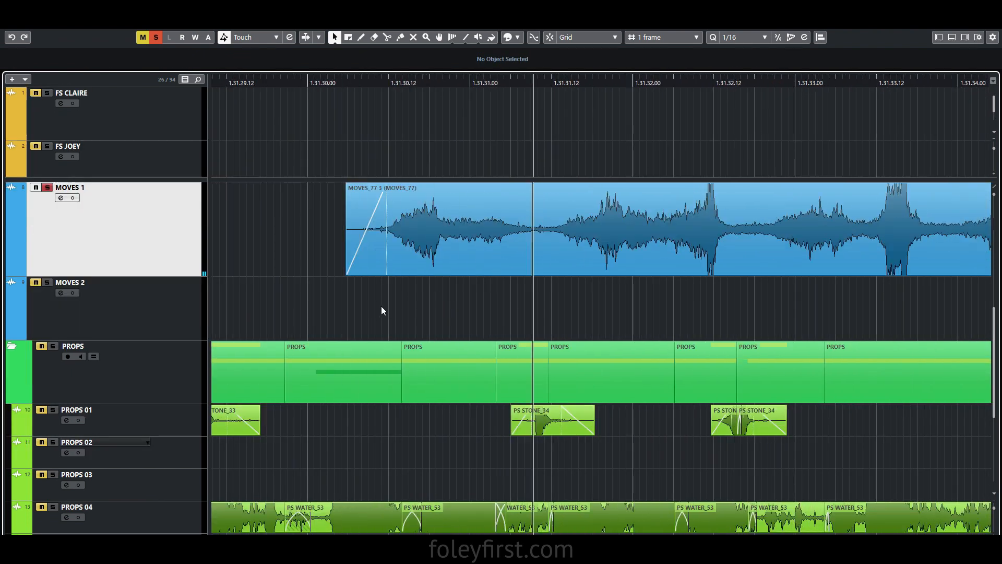
pyautogui.press('space')
pyautogui.moveTo(431, 261); pyautogui.dragTo(401, 263)
pyautogui.press('space')
pyautogui.press('space')
pyautogui.click(440, 322)
pyautogui.press('space')
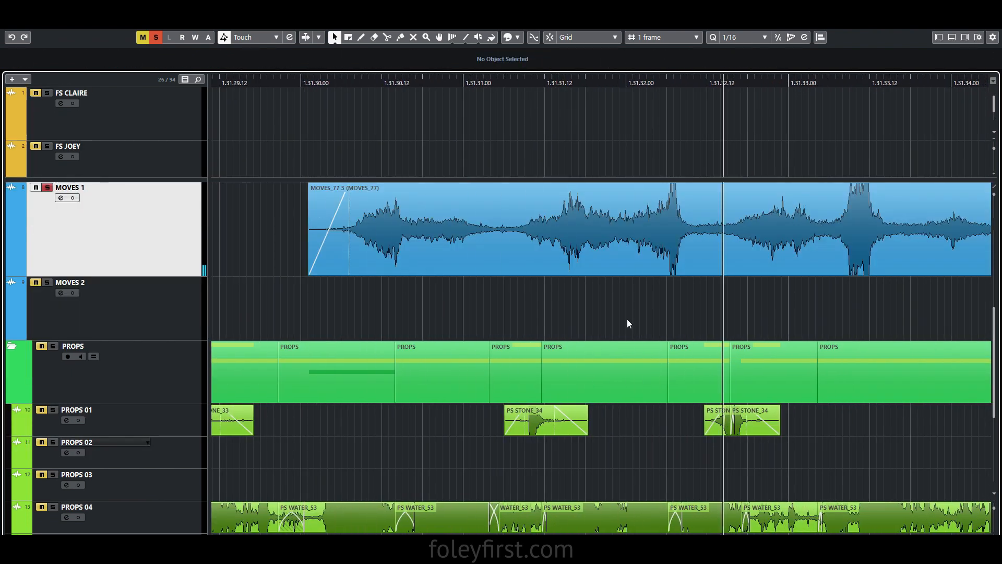
# Split the MOVES_77 3 clip on the MOVES 1 track and move its later part about six frames earlier
pyautogui.press('space')
pyautogui.scroll(2, 627, 319)
pyautogui.keyDown('alt'); pyautogui.click(418, 240); pyautogui.keyUp('alt')
pyautogui.moveTo(459, 242); pyautogui.dragTo(419, 242)
pyautogui.moveTo(525, 242); pyautogui.dragTo(493, 242)
pyautogui.click(422, 299)
pyautogui.hscroll(4, 422, 299)
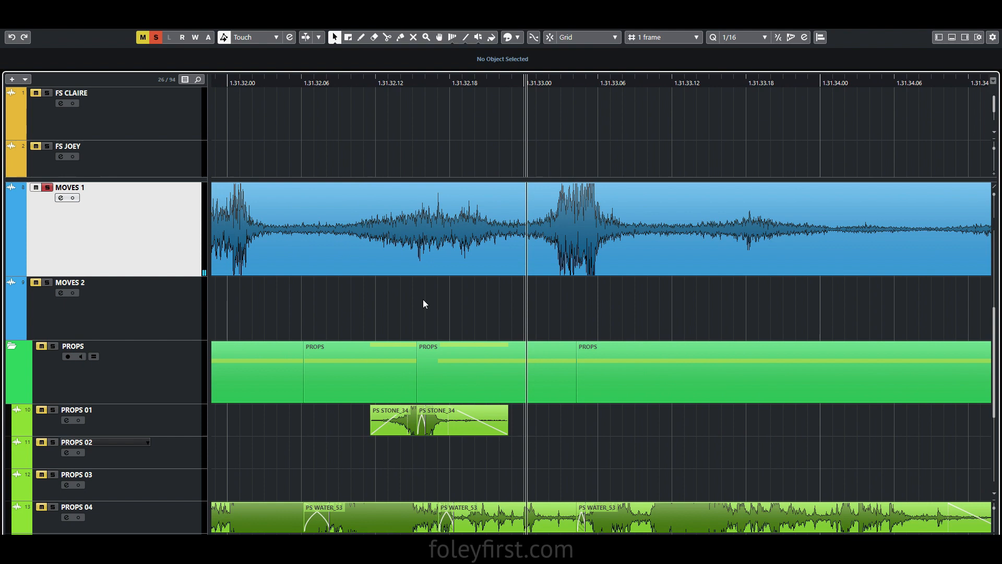
# Split the MOVES_77 3 clip again further along and move the later part slightly earlier, playing back to check the timing
pyautogui.scroll(2, 412, 301)
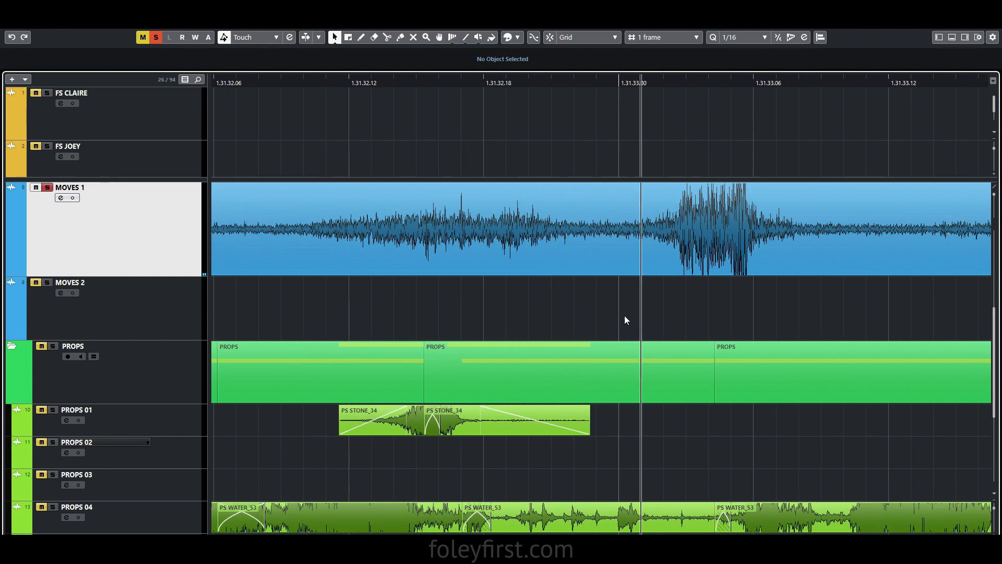
pyautogui.scroll(-2, 424, 316)
pyautogui.keyDown('alt'); pyautogui.click(322, 240); pyautogui.keyUp('alt')
pyautogui.moveTo(365, 241); pyautogui.dragTo(356, 241)
pyautogui.click(367, 320)
pyautogui.press('space')
pyautogui.hscroll(3, 409, 331)
pyautogui.scroll(-3, 459, 324)
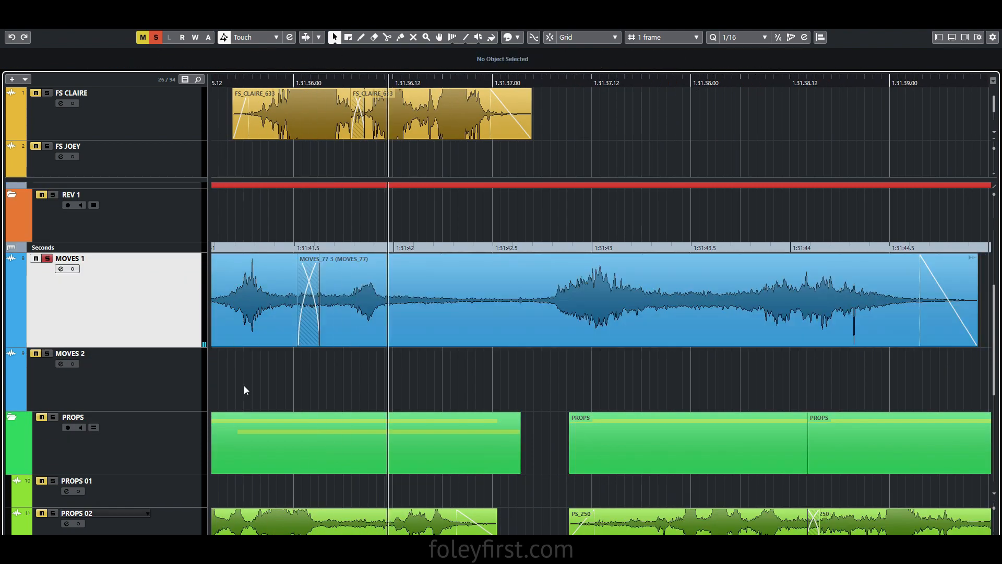
# Move the last MOVES_77 3 part two frames earlier to start at 1.31.35.22, overlapping the previous part, and play it back
pyautogui.moveTo(298, 342); pyautogui.dragTo(281, 342)
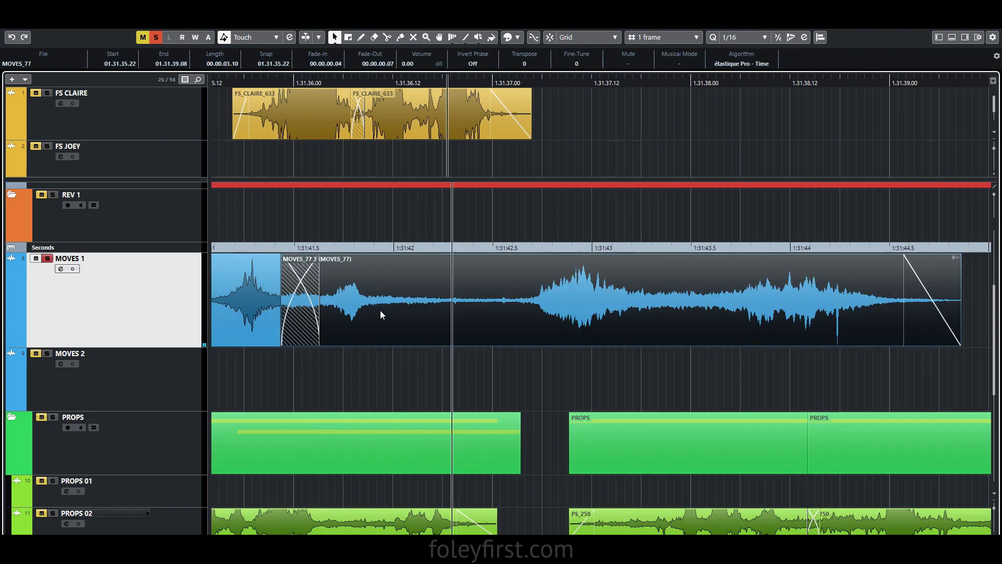
pyautogui.press('space')
pyautogui.press('space')
# Split the last MOVES_77 3 part near 1.31.36.22 and move the remainder later to start at 1.31.37.03, with fades at the cut
pyautogui.scroll(-1, 379, 310)
pyautogui.keyDown('alt'); pyautogui.click(446, 324); pyautogui.keyUp('alt')
pyautogui.moveTo(445, 255); pyautogui.dragTo(399, 255)
pyautogui.click(358, 368)
pyautogui.press('space')
pyautogui.moveTo(448, 342); pyautogui.dragTo(506, 334)
pyautogui.press('space')
pyautogui.press('space')
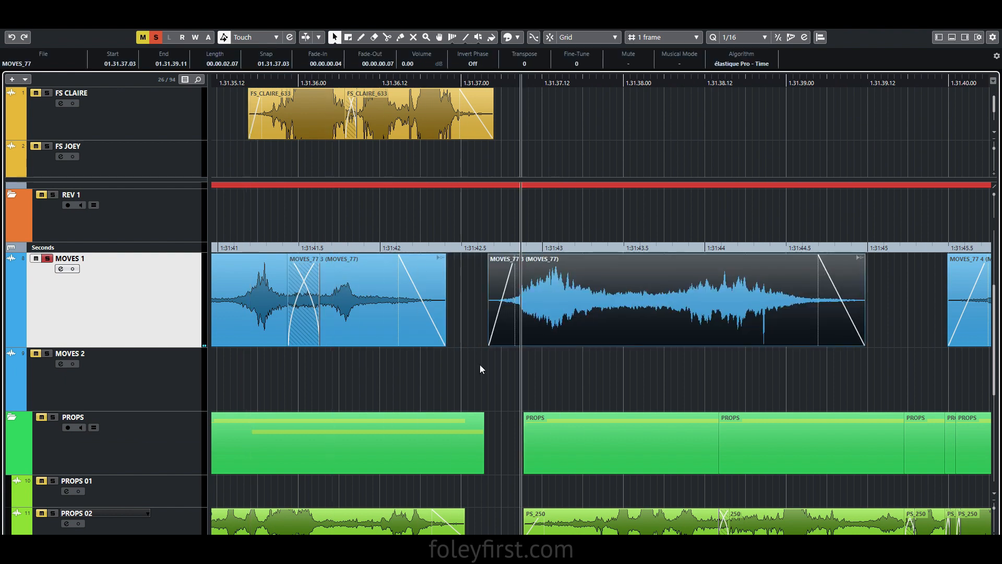
# Move the MOVES_77 4 clip seven frames earlier so it starts at 1.31.39.17
pyautogui.click(480, 364)
pyautogui.hscroll(1, 501, 313)
pyautogui.click(507, 296)
pyautogui.hscroll(2, 527, 318)
pyautogui.press('Return')
pyautogui.press('Return')
pyautogui.hscroll(2, 514, 329)
pyautogui.scroll(1, 514, 329)
pyautogui.click(512, 384)
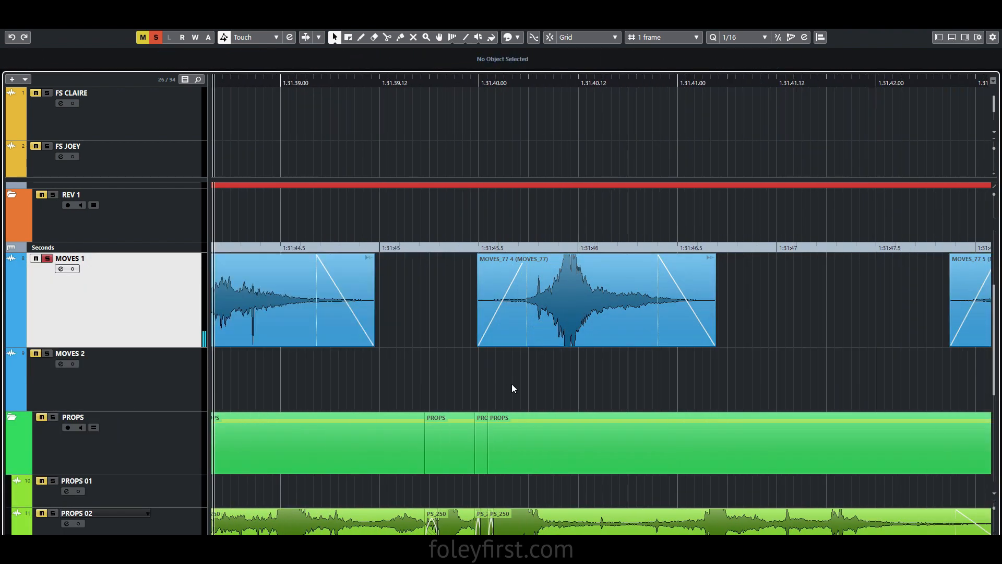
pyautogui.click(515, 318)
pyautogui.moveTo(515, 318); pyautogui.dragTo(478, 319)
pyautogui.click(340, 352)
# Move the MOVES_77 5 clip about ten frames earlier to start near 1.31.41.22
pyautogui.hscroll(3, 478, 324)
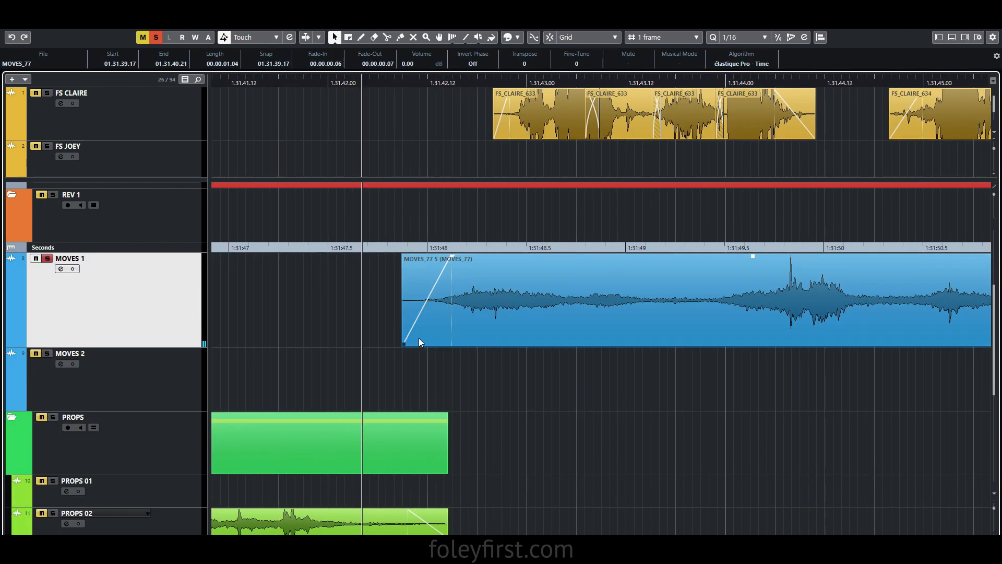
pyautogui.press('Return')
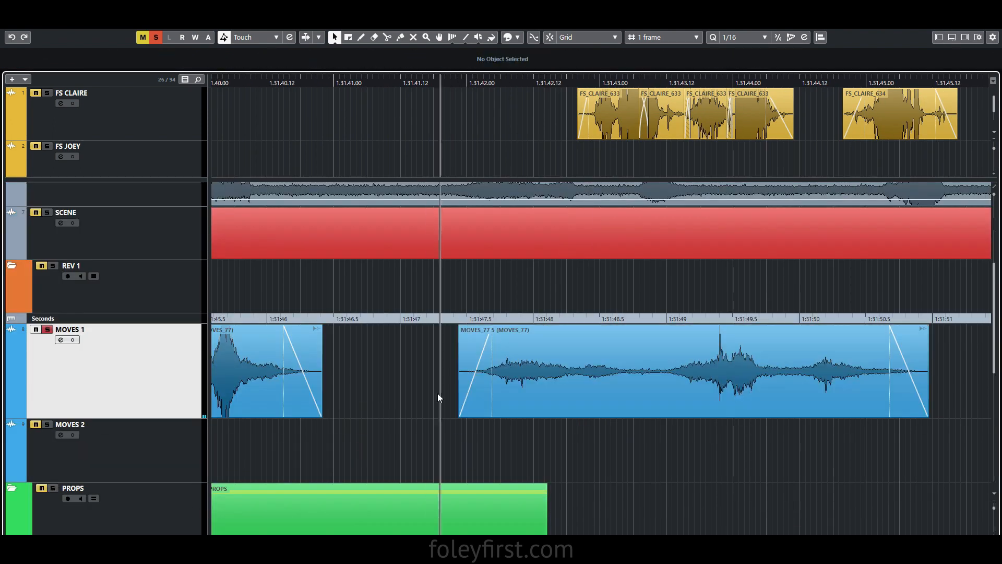
# Move the MOVES_77 6 clip earlier and split it near 1.31.46.21, pulling the rest further forward under a crossfade
pyautogui.hscroll(6, 440, 390)
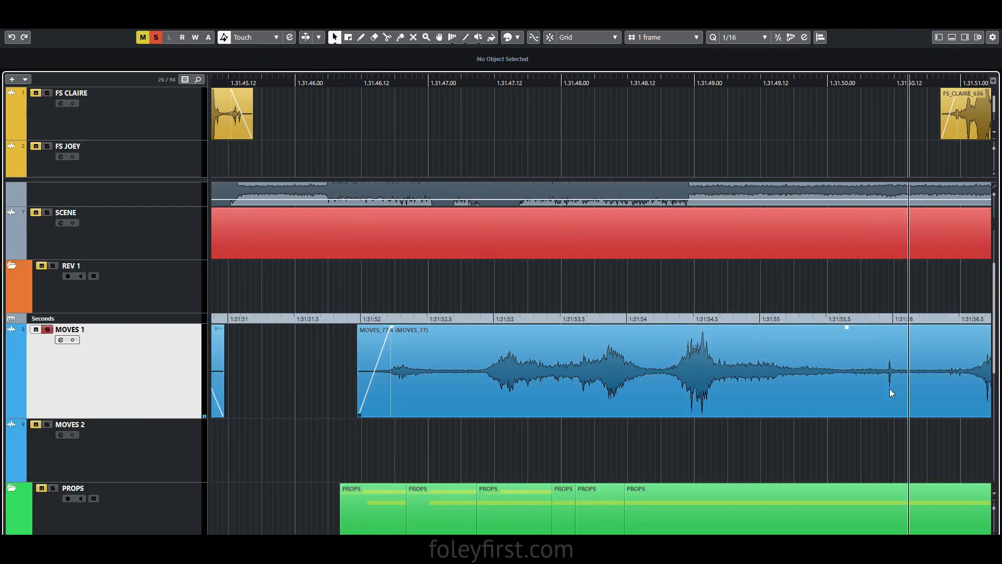
pyautogui.click(310, 441)
pyautogui.click(450, 381)
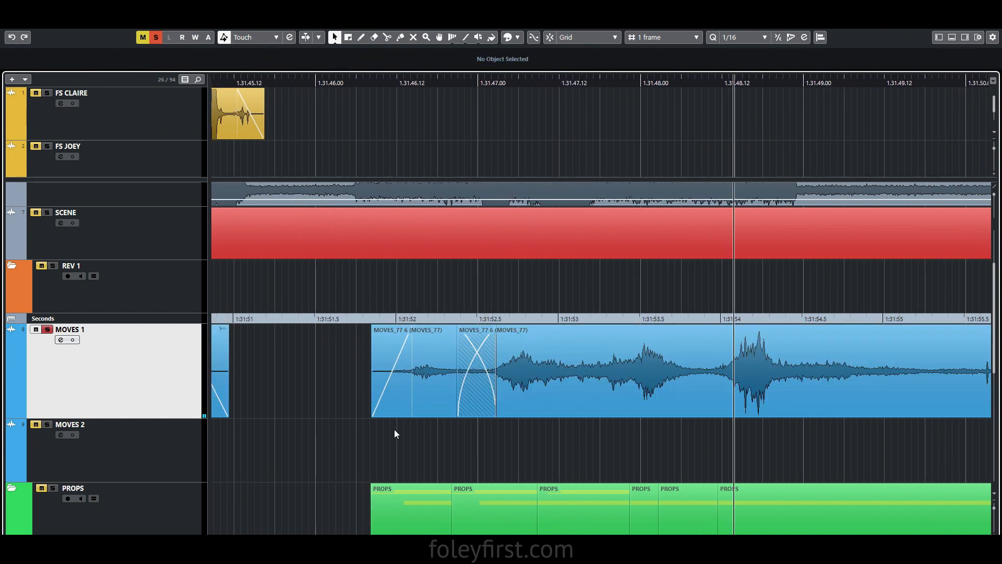
# Separate the next MOVES_77 6 section to start near 1.31.50.13 and crossfade its following part in at about 1.31.52.00
pyautogui.hscroll(7, 395, 430)
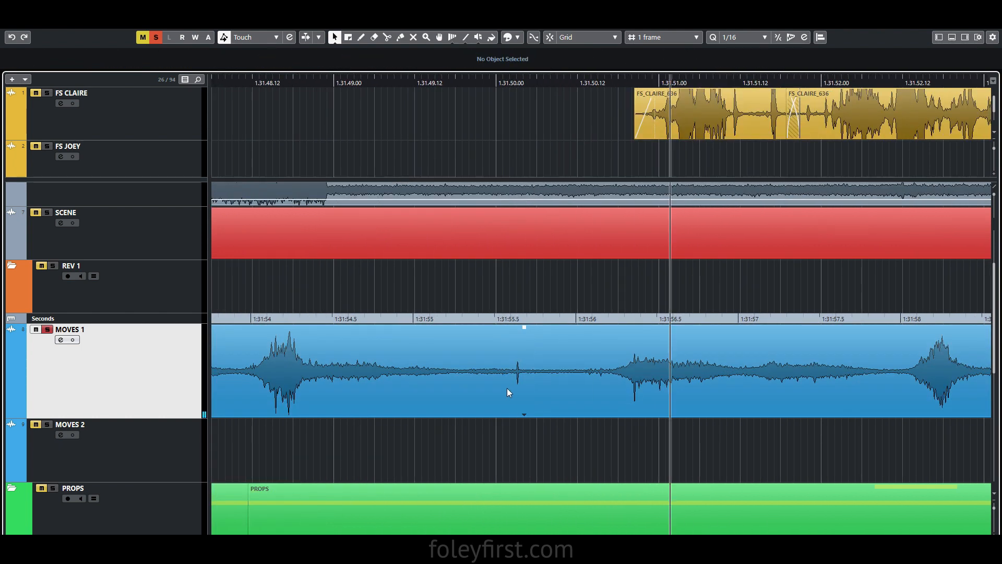
pyautogui.keyDown('alt'); pyautogui.click(430, 396); pyautogui.keyUp('alt')
pyautogui.moveTo(431, 415); pyautogui.dragTo(493, 415)
pyautogui.click(493, 436)
pyautogui.hscroll(2, 474, 421)
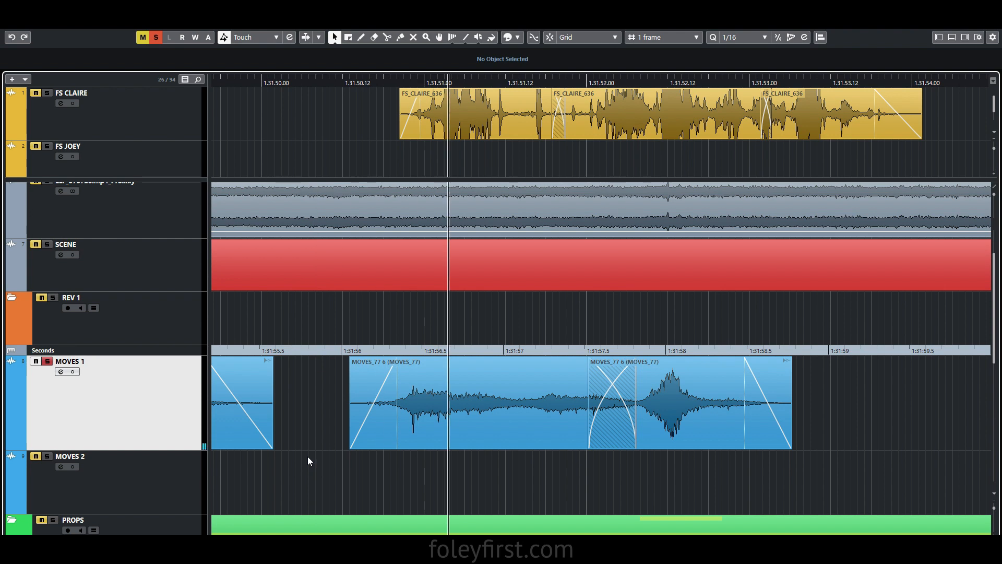
# Nudge the separated MOVES_77 6 part one frame later so it starts at 1.31.50.14
pyautogui.click(420, 422)
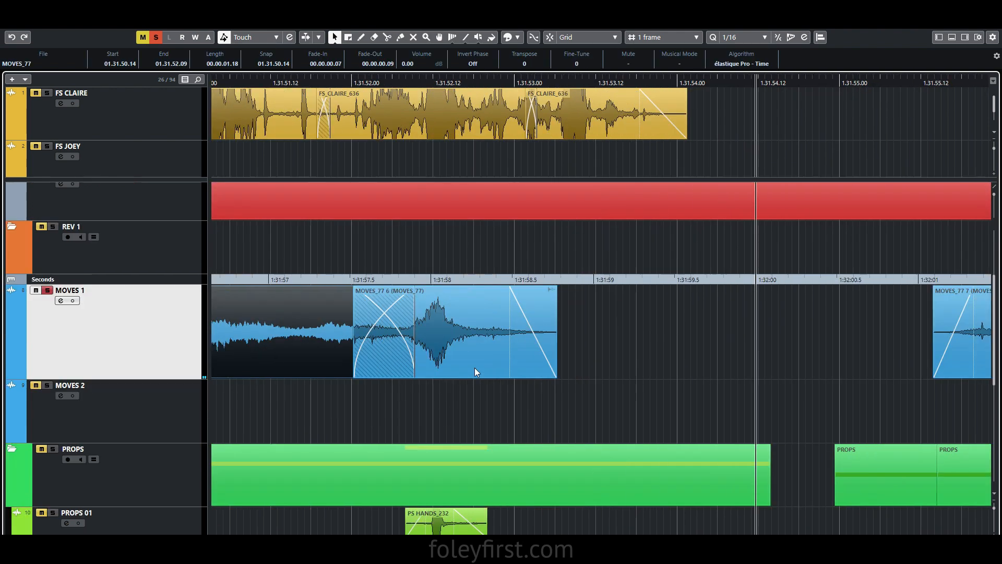
pyautogui.scroll(-2, 542, 283)
# Open the MOVES_78 2 clip in the sample editor and select the short stretch from 1.35.54.05 to 1.35.54.06
pyautogui.hscroll(3, 493, 378)
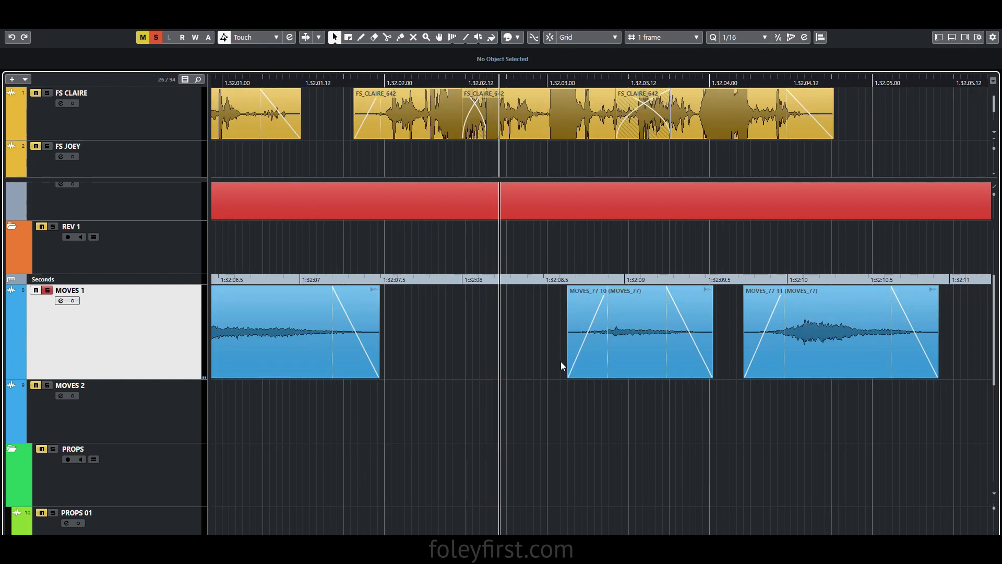
pyautogui.moveTo(562, 361); pyautogui.dragTo(421, 413)
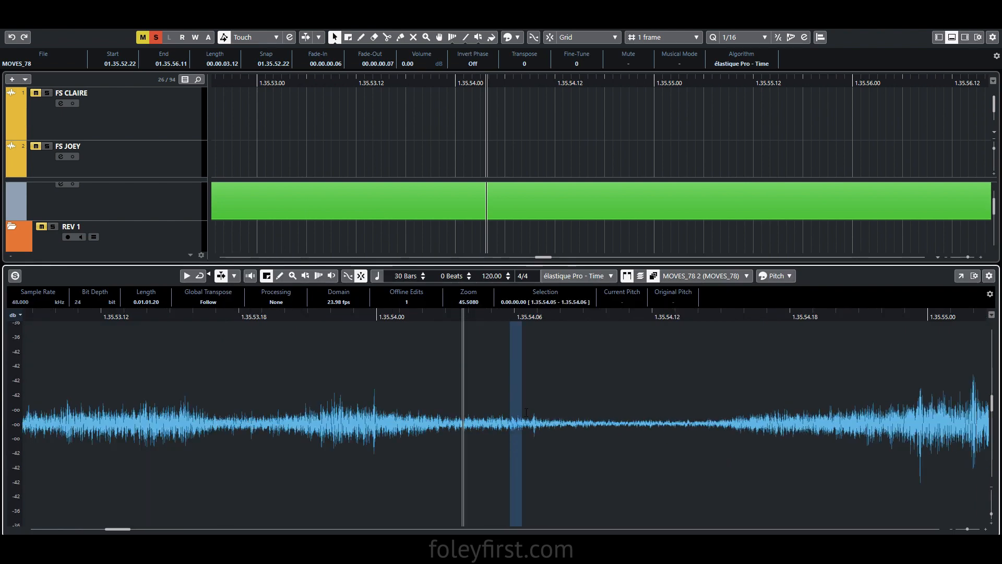
# Split the MOVES_78 5 clip and reposition its parts, crossfading the joins near 1.36.05.02 and 1.36.05.17
pyautogui.moveTo(460, 272); pyautogui.dragTo(448, 272)
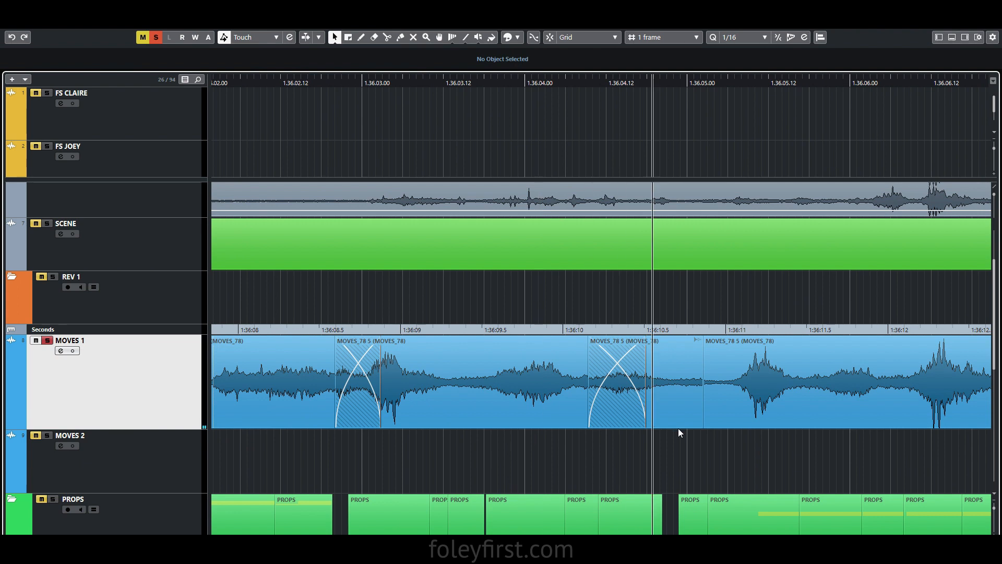
pyautogui.click(683, 424)
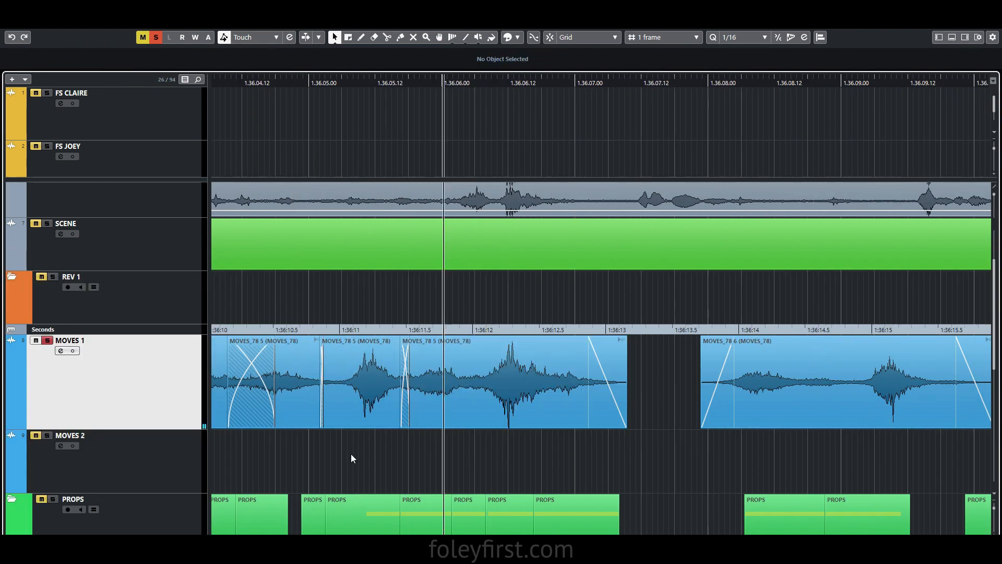
# Move the MOVES_78 6 clip earlier to end near 1.36.09.21, and continue the timing pass through MOVES_78 9
pyautogui.click(490, 405)
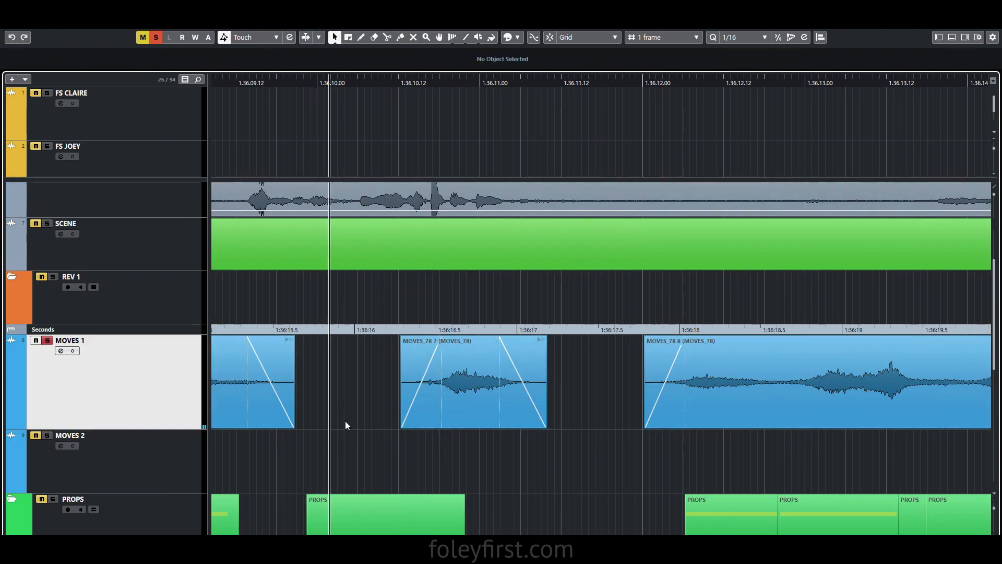
pyautogui.click(436, 379)
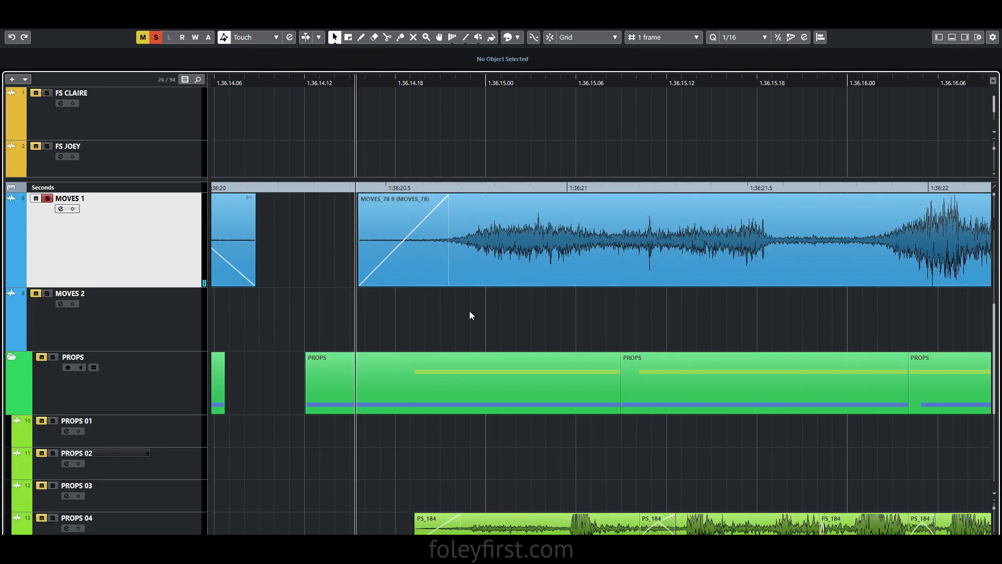
pyautogui.click(453, 284)
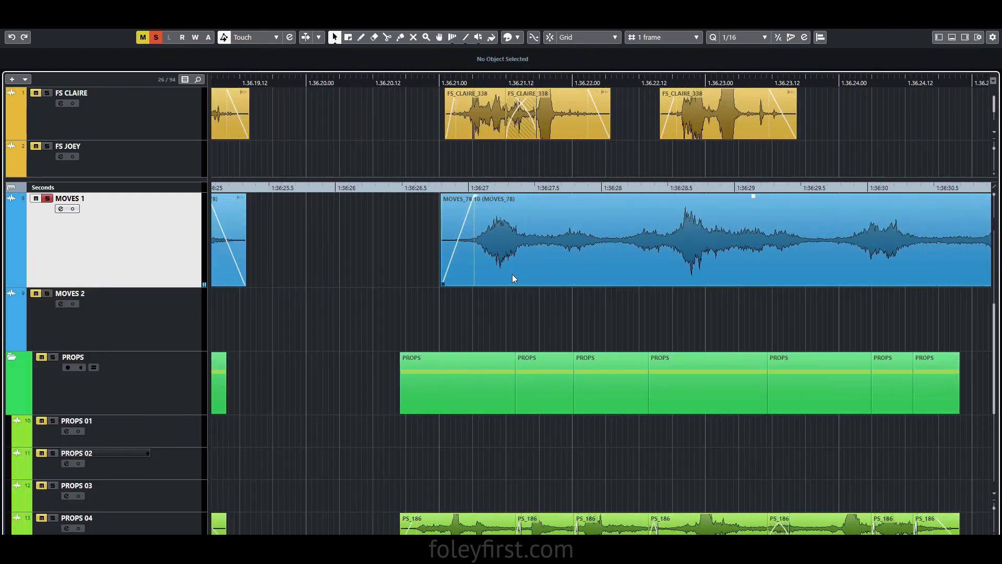
# Move the MOVES_78 10 clip earlier so it starts at 1.36.20.13
pyautogui.click(387, 269)
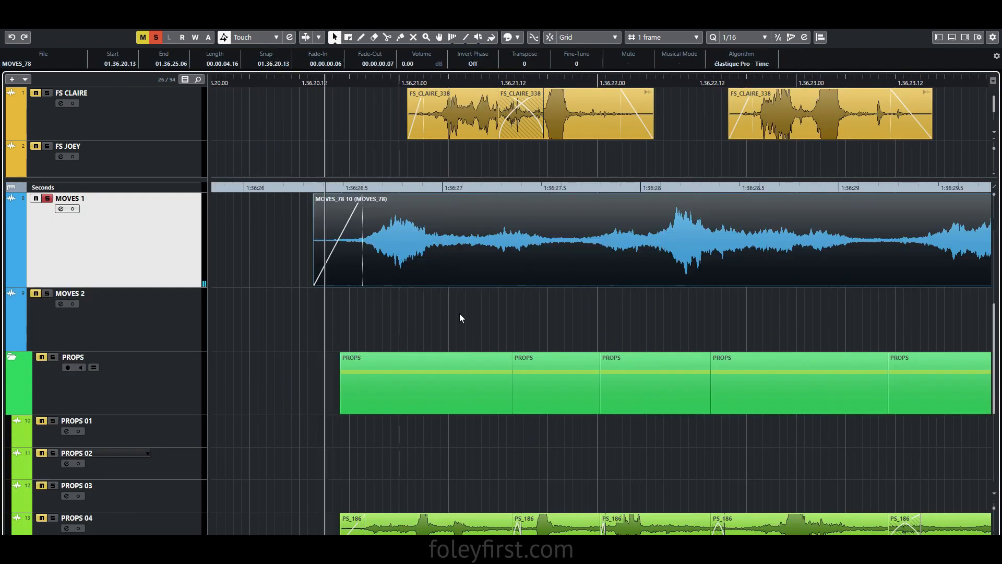
pyautogui.hscroll(3, 435, 302)
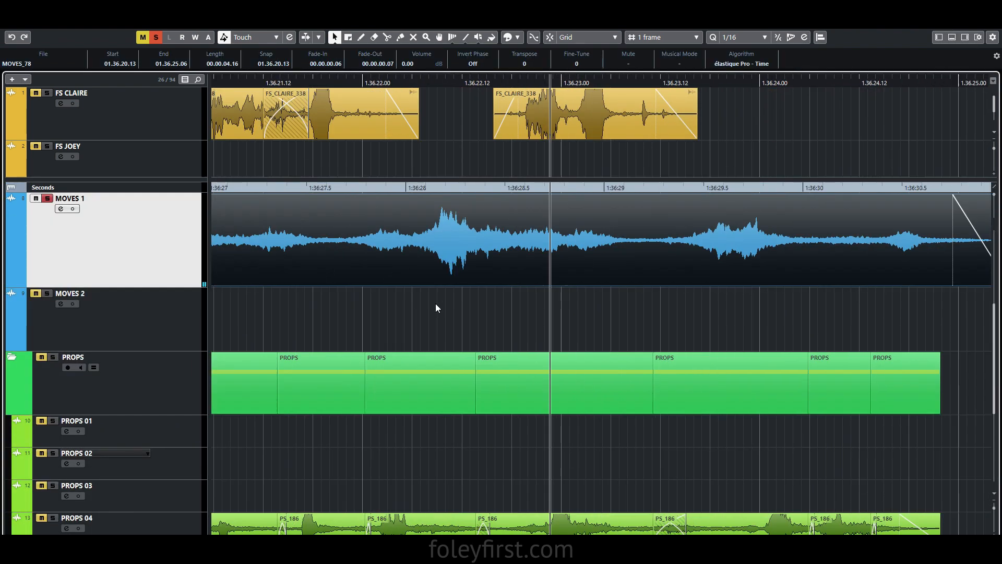
# Split the MOVES_78 10 clip near 1.36.21.21 and move its later part about ten frames later to start near 1.36.22.07
pyautogui.click(329, 311)
pyautogui.scroll(-3, 315, 303)
pyautogui.scroll(4, 365, 318)
pyautogui.hscroll(1, 365, 317)
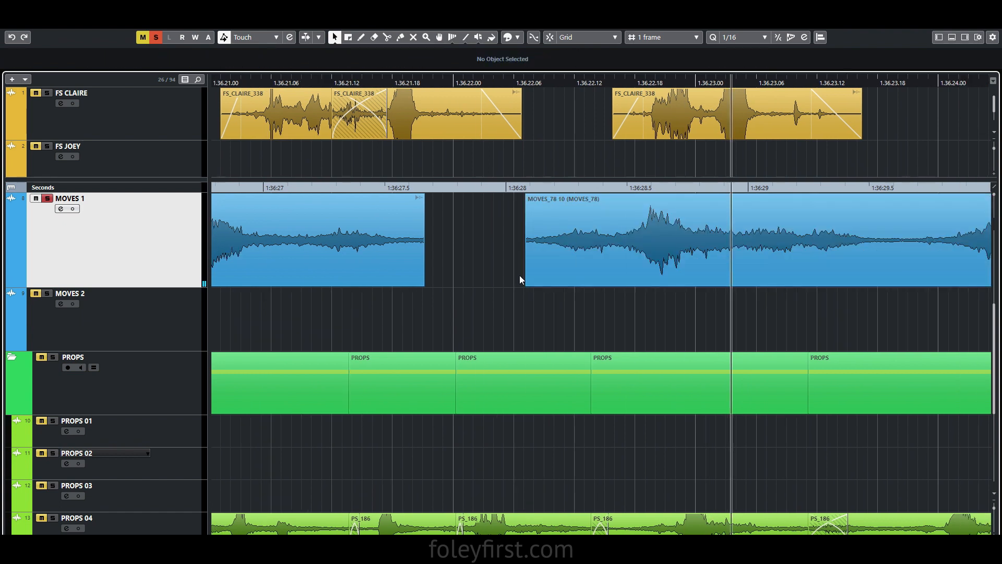
# Extend the later MOVES_78 10 part's start back to the end of the earlier part to fill the gap
pyautogui.moveTo(525, 284); pyautogui.dragTo(424, 287)
pyautogui.click(461, 253)
pyautogui.click(426, 289)
pyautogui.hscroll(6, 426, 289)
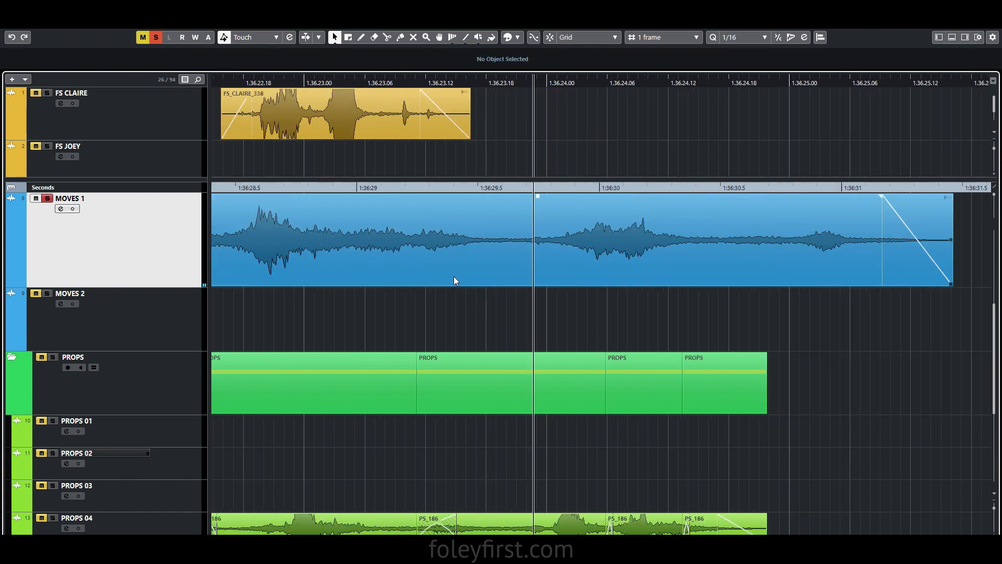
# Move the last part of MOVES_78 10 earlier to end near 1.36.24.21 and place the MOVES_78 11 clip at 1.36.25.16
pyautogui.moveTo(580, 282); pyautogui.dragTo(490, 282)
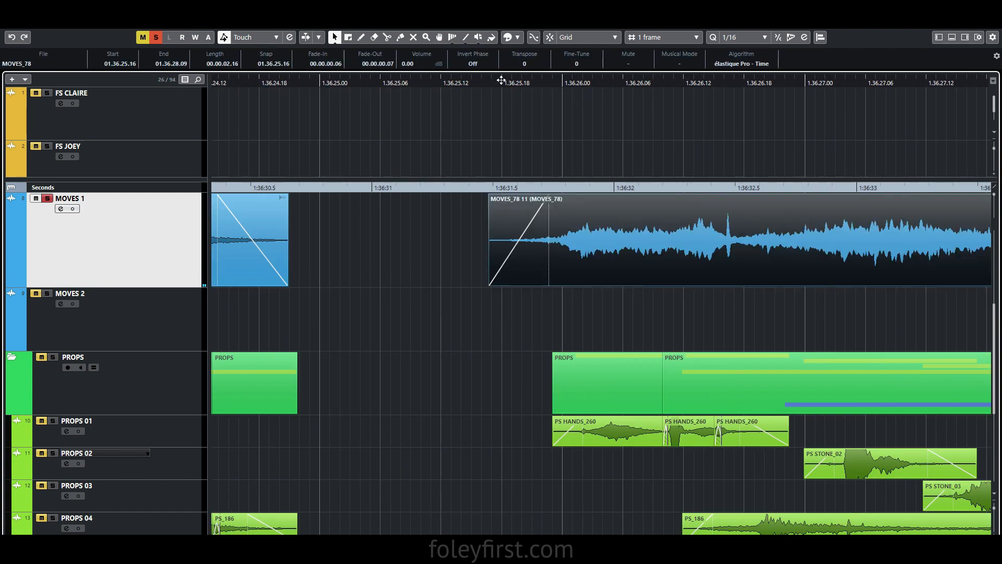
pyautogui.hscroll(3, 518, 302)
pyautogui.hotkey('ctrl', 'e')
pyautogui.hotkey('ctrl', 'e')
pyautogui.hscroll(6, 279, 324)
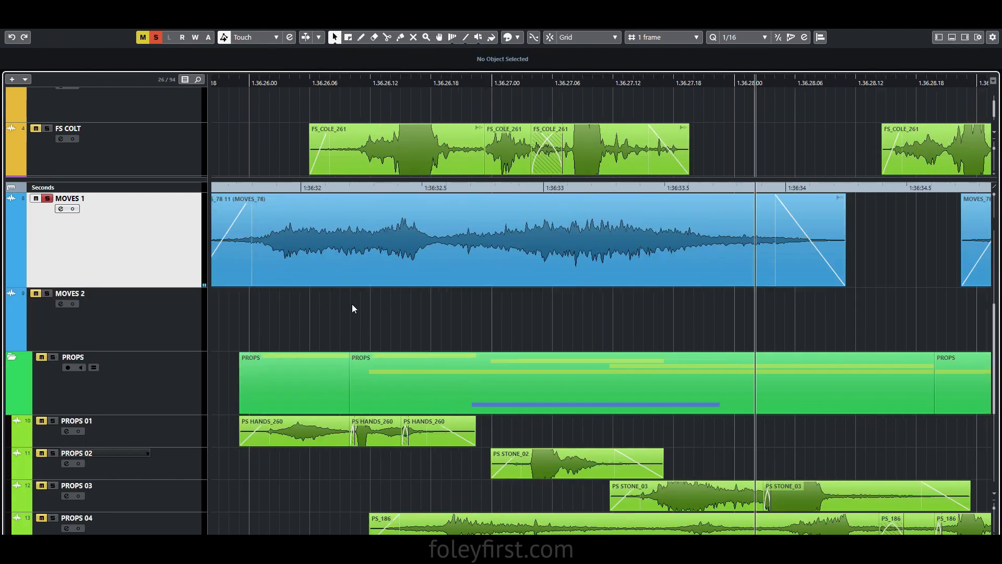
# Shift the later part of MOVES_78 12 earlier with a crossfade near 1.36.31.18 and remove the loud spike that follows
pyautogui.hscroll(5, 484, 258)
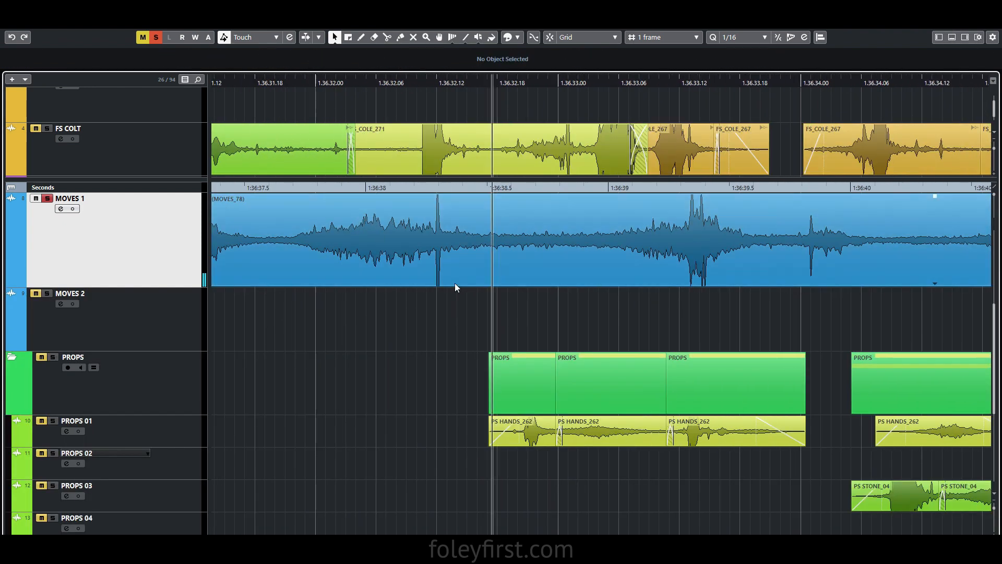
pyautogui.doubleClick(521, 281)
pyautogui.hotkey('ctrl', 'e')
pyautogui.hscroll(2, 406, 367)
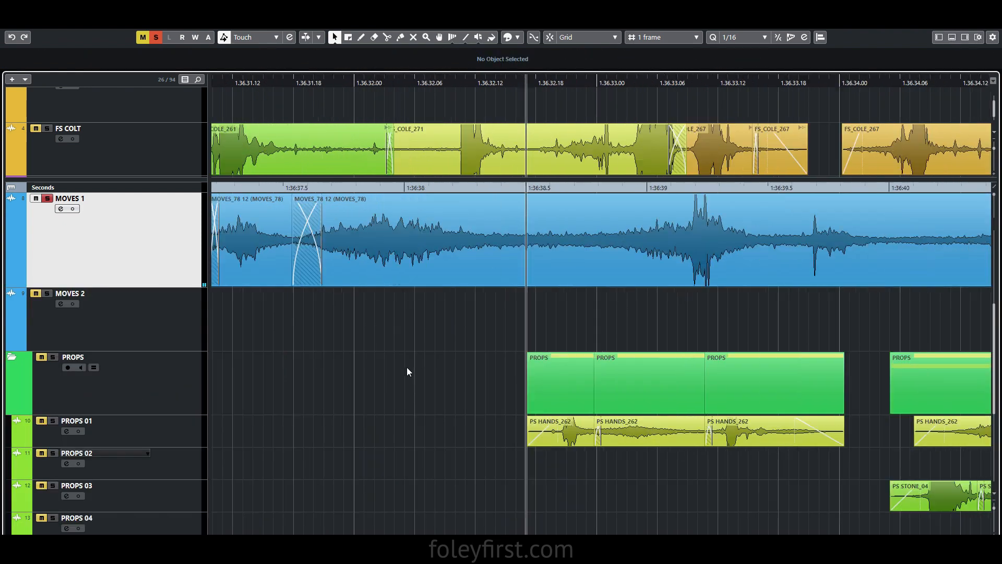
# Split MOVES_78 12, move its later part later to 1.36.33.00 and fill the gap from 1.36.32.18 with slipped audio
pyautogui.hotkey('ctrl', 'e')
pyautogui.hotkey('ctrl', 'e')
pyautogui.hscroll(2, 524, 271)
pyautogui.moveTo(524, 276); pyautogui.dragTo(469, 276)
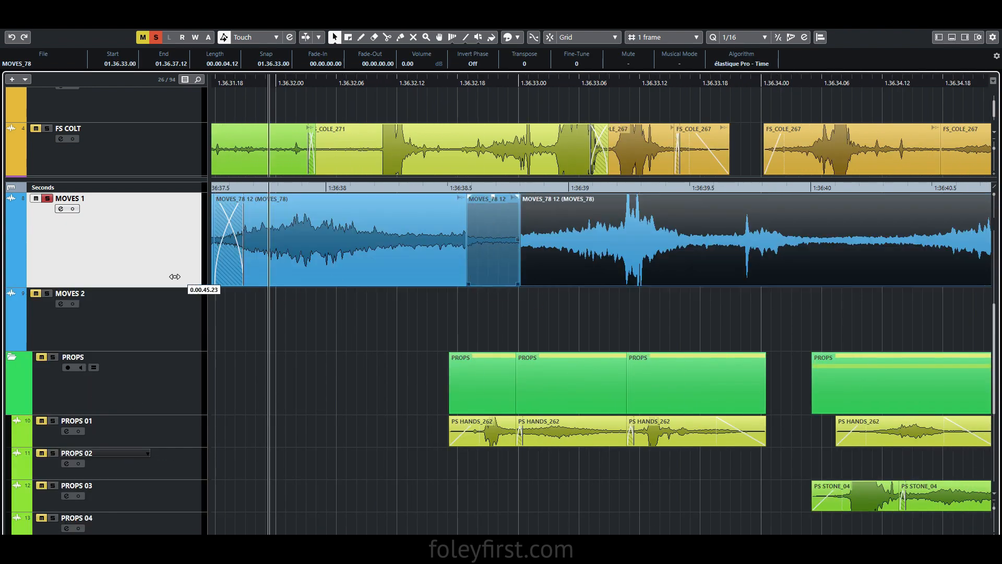
pyautogui.hotkey('ctrl', 'shift', 'x')
# Split the MOVES_78 12 clip at about 1.36.33.18 and move the later part about eight frames later to start near 1.36.34.02
pyautogui.hscroll(5, 501, 276)
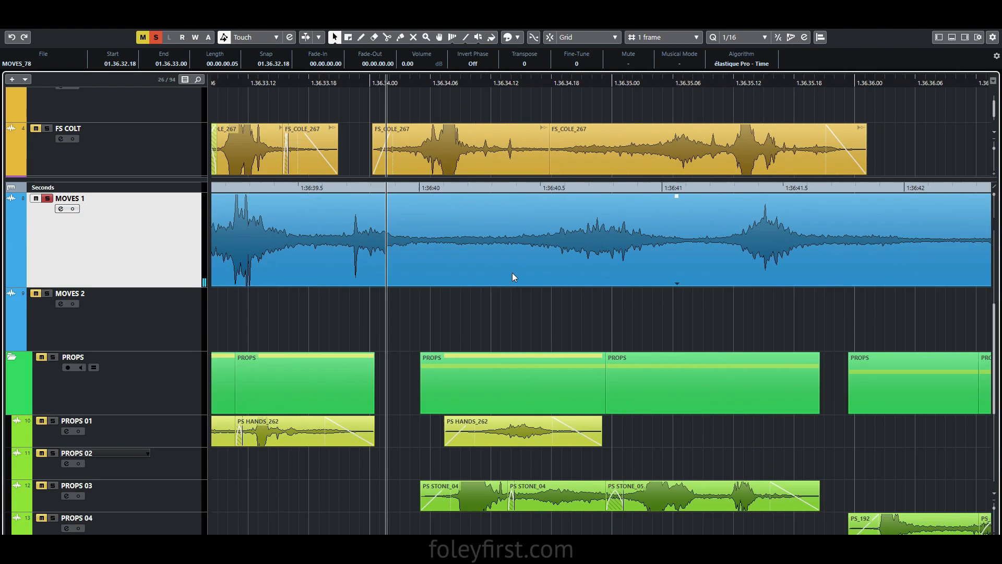
pyautogui.hotkey('ctrl', 'e')
pyautogui.hotkey('ctrl', 'e')
pyautogui.click(342, 268)
pyautogui.hotkey('ctrl', 'shift', 'x')
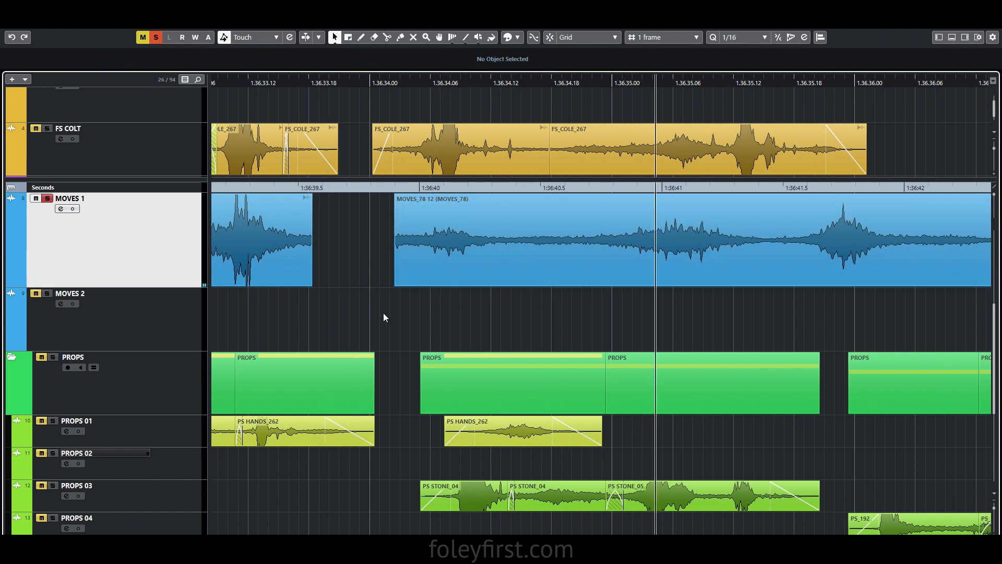
# Split the later MOVES_78 12 part and move its last section about eight frames earlier to start at 1.36.35.07, crossfading the overlap
pyautogui.hscroll(2, 383, 312)
pyautogui.hscroll(2, 542, 327)
pyautogui.hscroll(-6, 460, 284)
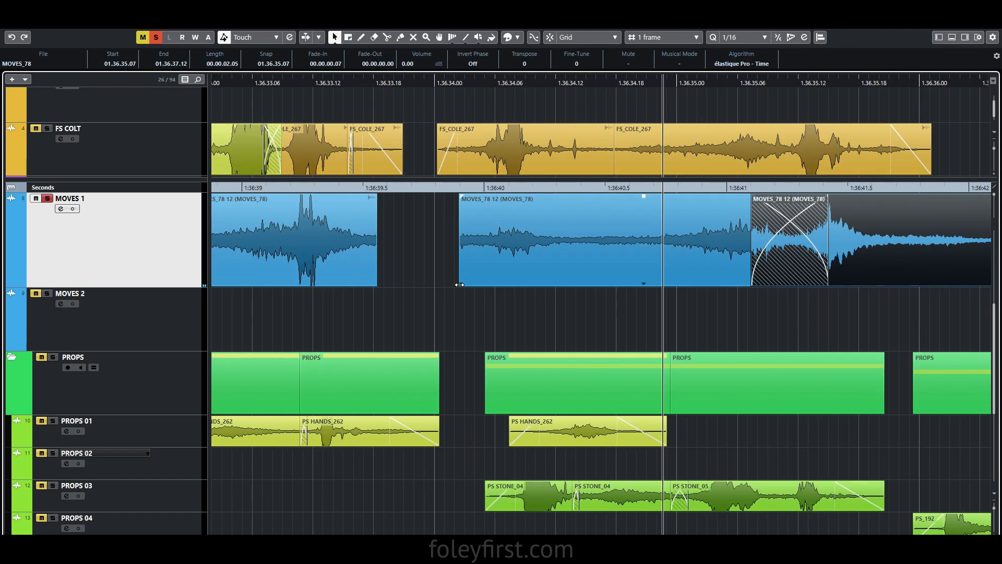
# Extend the MOVES_78 12 part starting near 1.36.34.02 back over the gap, slip the audio before 1.36.34.04 and crossfade the joins
pyautogui.moveTo(459, 285); pyautogui.dragTo(385, 285)
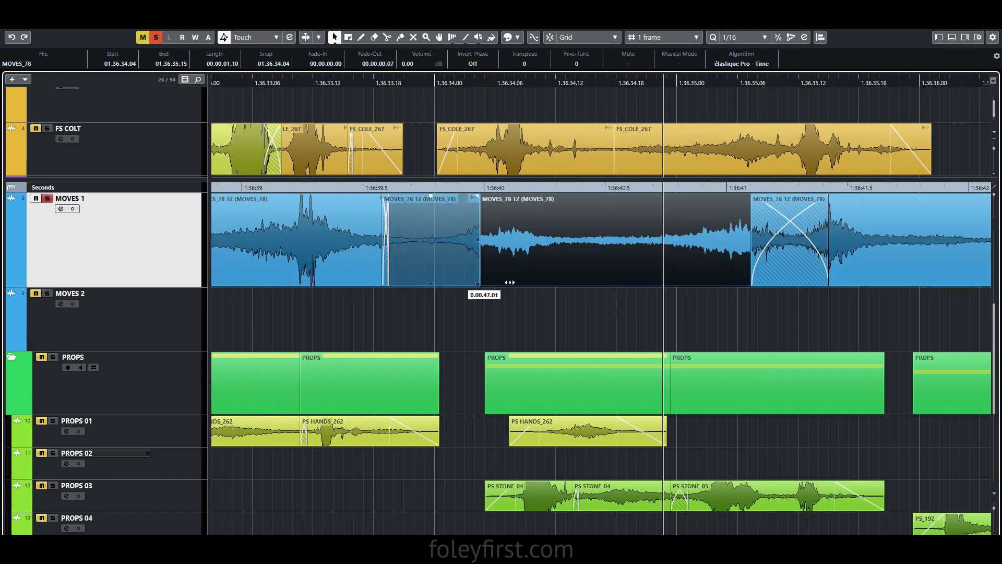
pyautogui.click(256, 315)
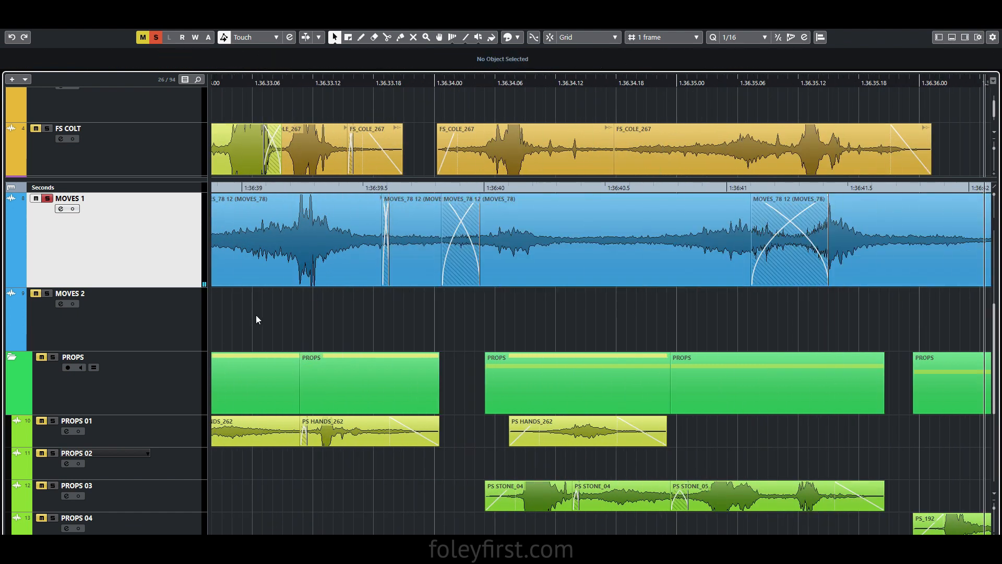
pyautogui.press('Right')
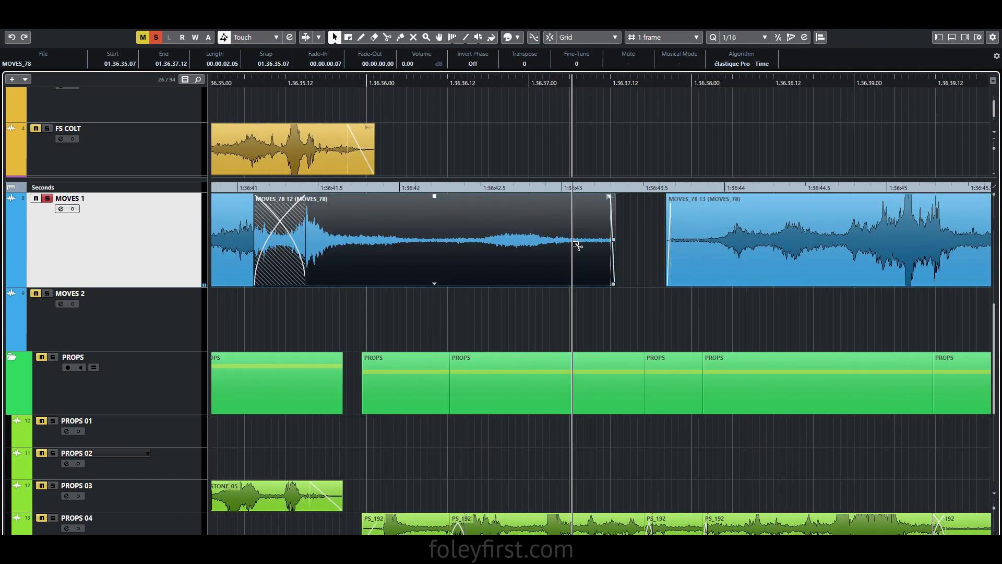
# Add a fade-out of about ten frames to the end of MOVES_78 12 and a six-frame fade-in to MOVES_78 13
pyautogui.press('Right')
pyautogui.click(566, 302)
pyautogui.hscroll(3, 566, 303)
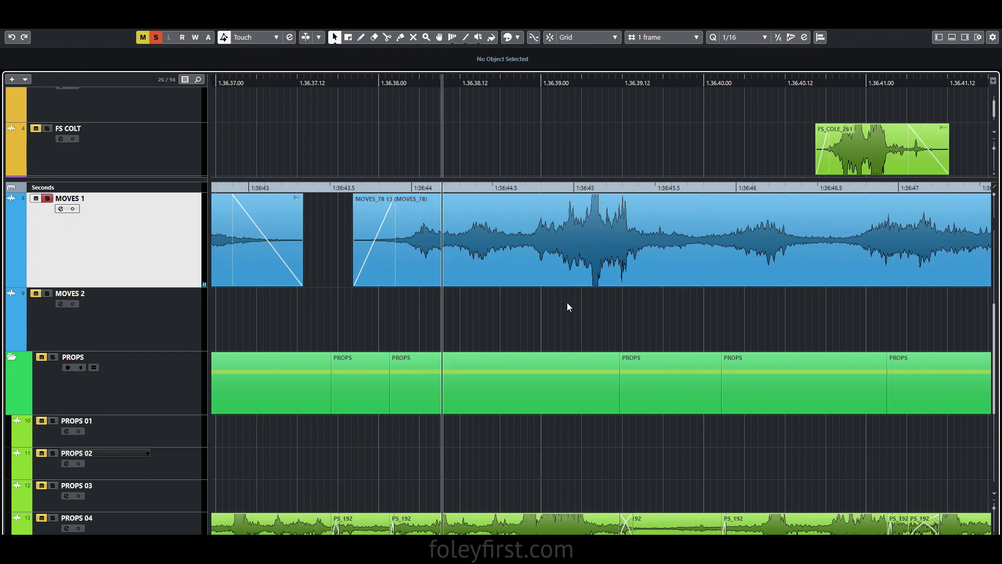
# Split MOVES_78 13 at 1.36.39.10, move its earlier part about five frames earlier and fill the gap from 1.36.39.05 with crossfaded audio
pyautogui.click(549, 277)
pyautogui.scroll(3, 588, 259)
pyautogui.click(588, 246)
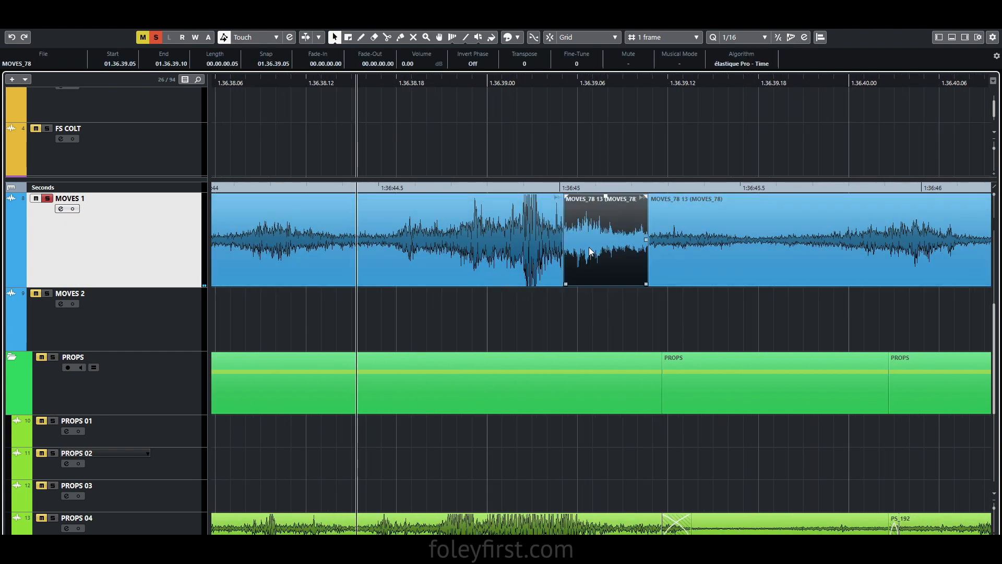
pyautogui.hscroll(5, 460, 290)
pyautogui.click(453, 327)
# Move MOVES_78 14 about 19 frames earlier to start near 1.36.42.01 and crossfade it with the end of MOVES_78 13
pyautogui.hscroll(8, 559, 300)
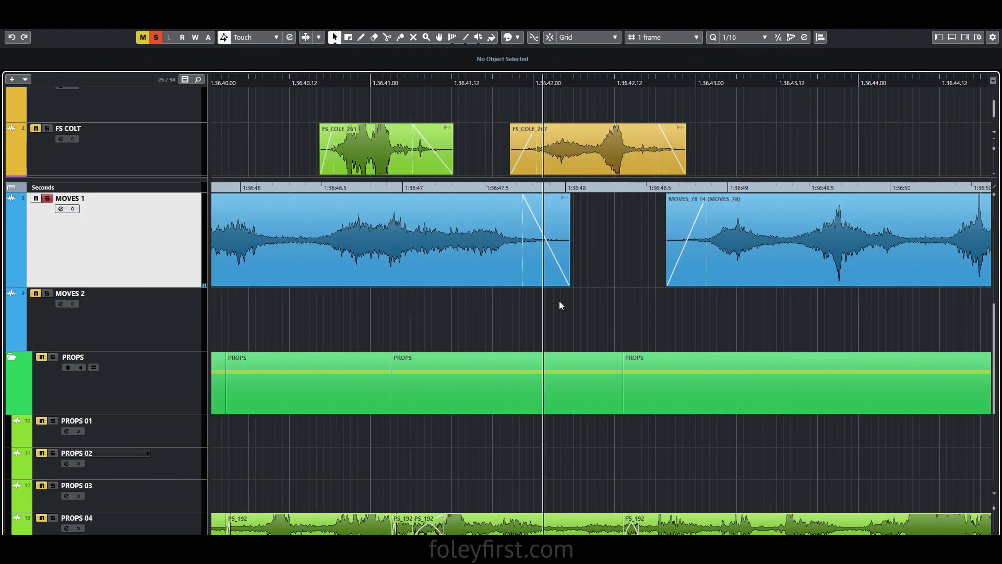
pyautogui.scroll(-3, 449, 251)
pyautogui.scroll(2, 448, 250)
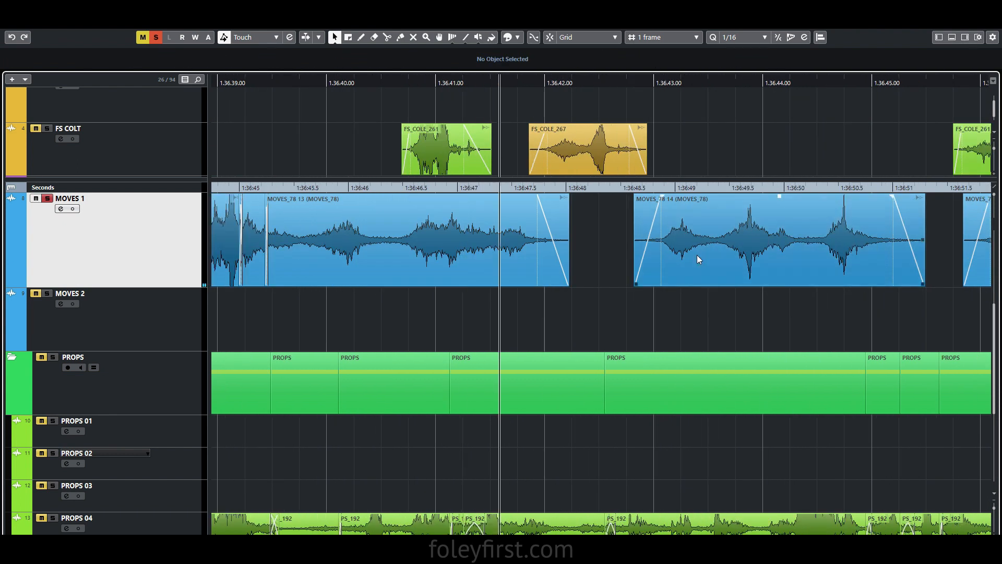
pyautogui.click(630, 256)
pyautogui.scroll(3, 630, 255)
pyautogui.doubleClick(546, 284)
pyautogui.click(587, 287)
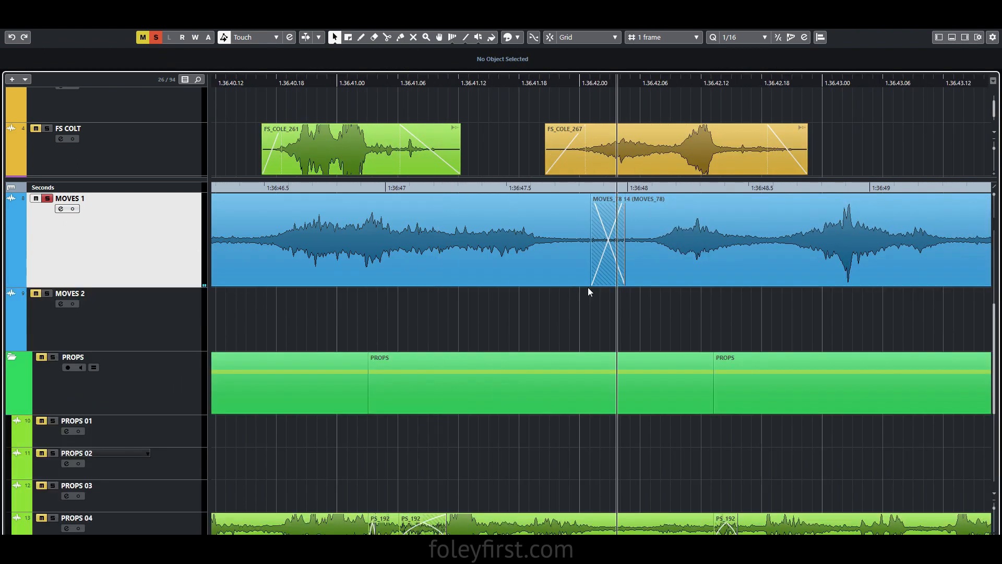
# Split MOVES_78 14 near 1.36.44.04 and extend the later part's end to 1.36.45.19
pyautogui.hscroll(5, 621, 290)
pyautogui.hscroll(4, 506, 314)
pyautogui.scroll(-3, 519, 322)
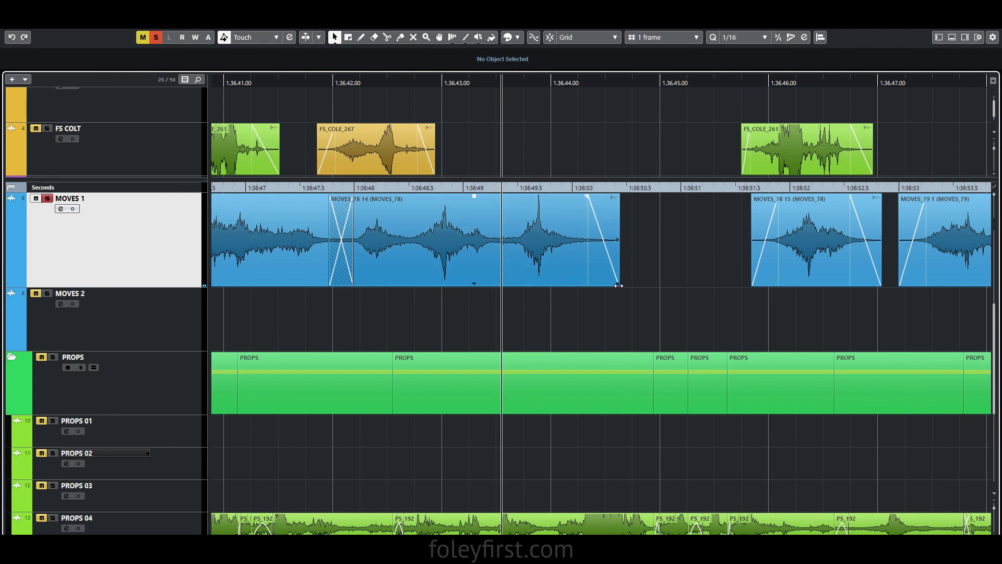
pyautogui.keyDown('alt'); pyautogui.click(548, 240); pyautogui.keyUp('alt')
pyautogui.moveTo(620, 282); pyautogui.dragTo(746, 282)
pyautogui.click(477, 308)
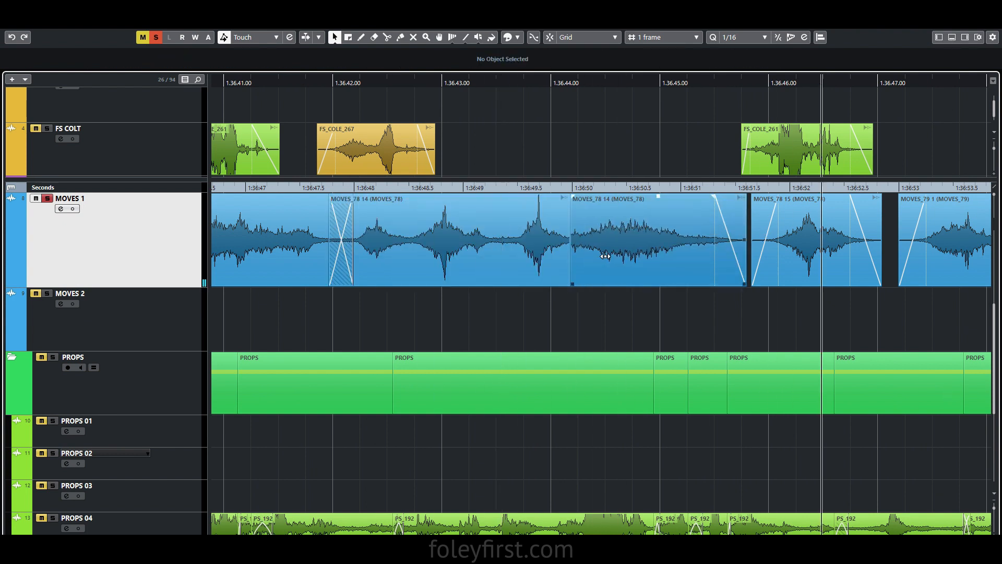
# Extend the later MOVES_78 14 part back over the third movement near 1.36.43.13 and crossfade it with the earlier part ending at 1.36.44.01
pyautogui.click(580, 265)
pyautogui.moveTo(571, 284); pyautogui.dragTo(488, 284)
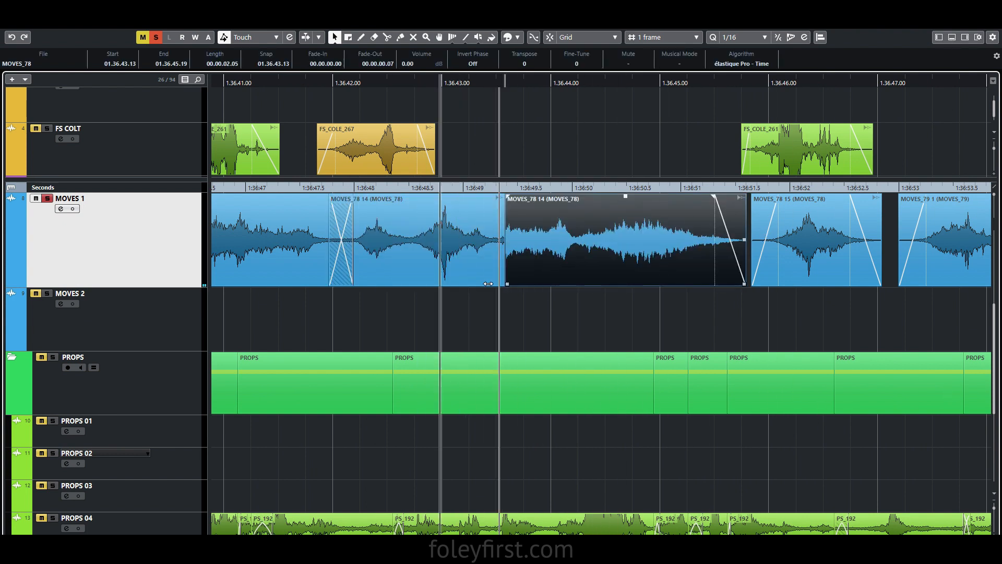
pyautogui.click(360, 318)
pyautogui.click(399, 274)
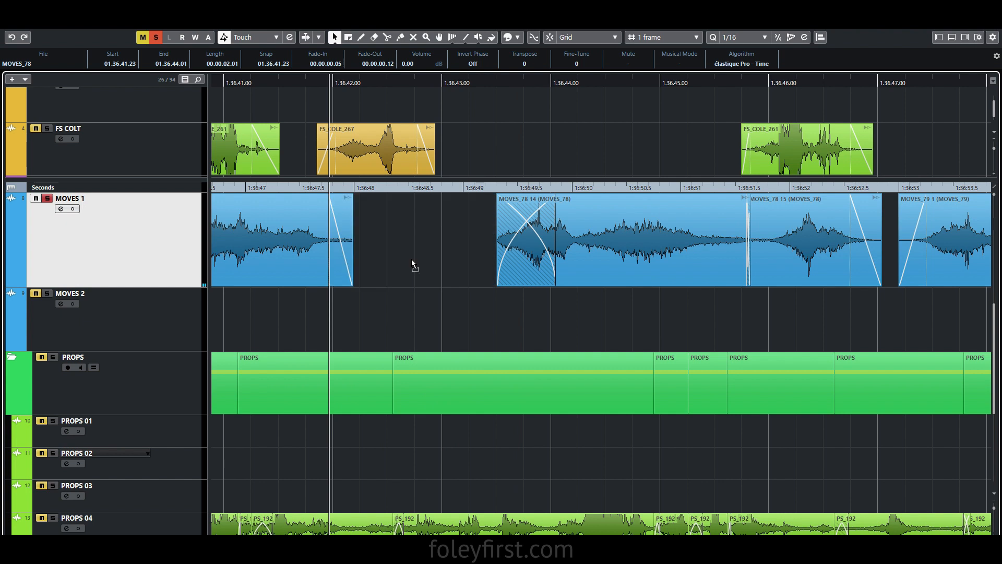
# Move MOVES_78 15 about four frames earlier to end near 1.36.46.16 and crossfade it with the preceding MOVES_78 14 part
pyautogui.click(287, 314)
pyautogui.press('n')
pyautogui.moveTo(468, 282); pyautogui.dragTo(344, 270)
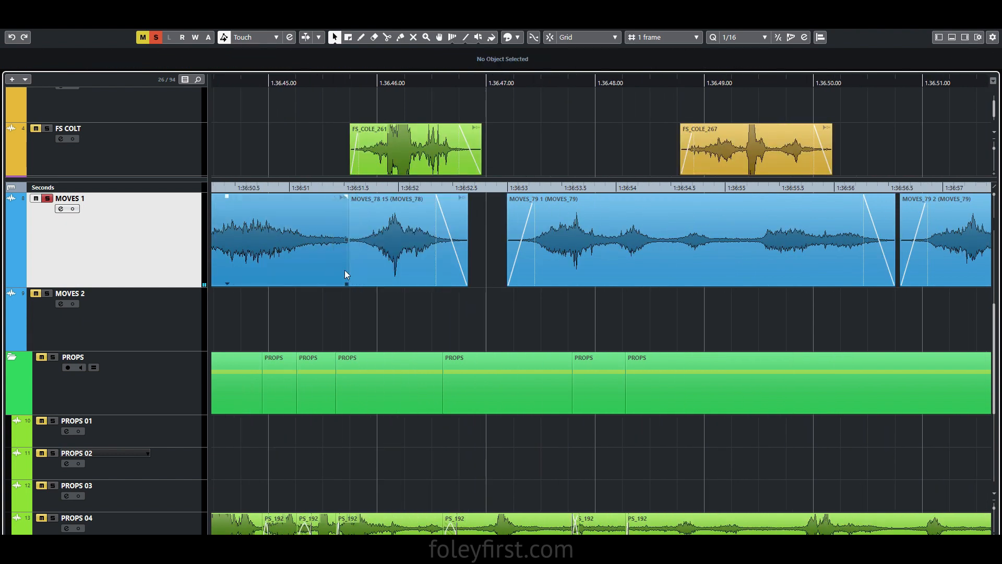
pyautogui.press('n')
# Move MOVES_79 1 to start at 1.36.47.00 and split it near 1.36.49.04 with a short crossfade at the join
pyautogui.click(478, 269)
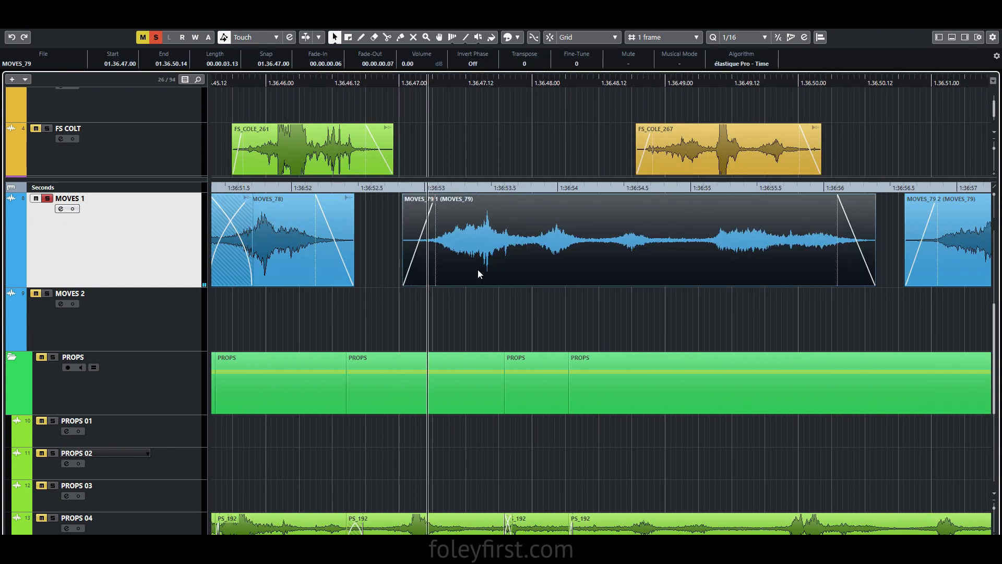
pyautogui.press('n')
pyautogui.press('n')
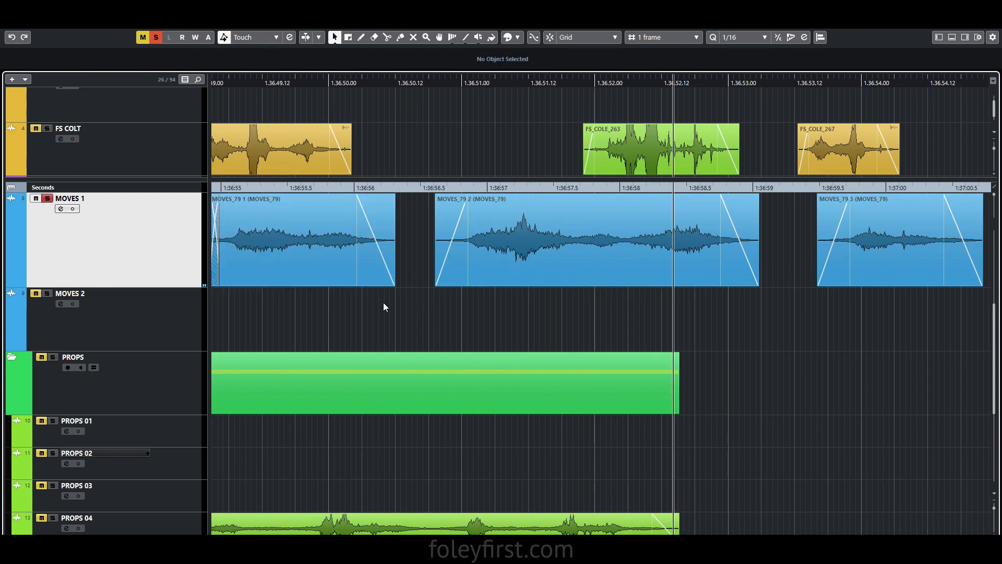
# Move MOVES_79 2 about seven frames earlier and crossfade its start with the end of MOVES_79 1 near 1.36.50.15
pyautogui.moveTo(444, 270); pyautogui.dragTo(403, 270)
pyautogui.click(403, 272)
pyautogui.press('h')
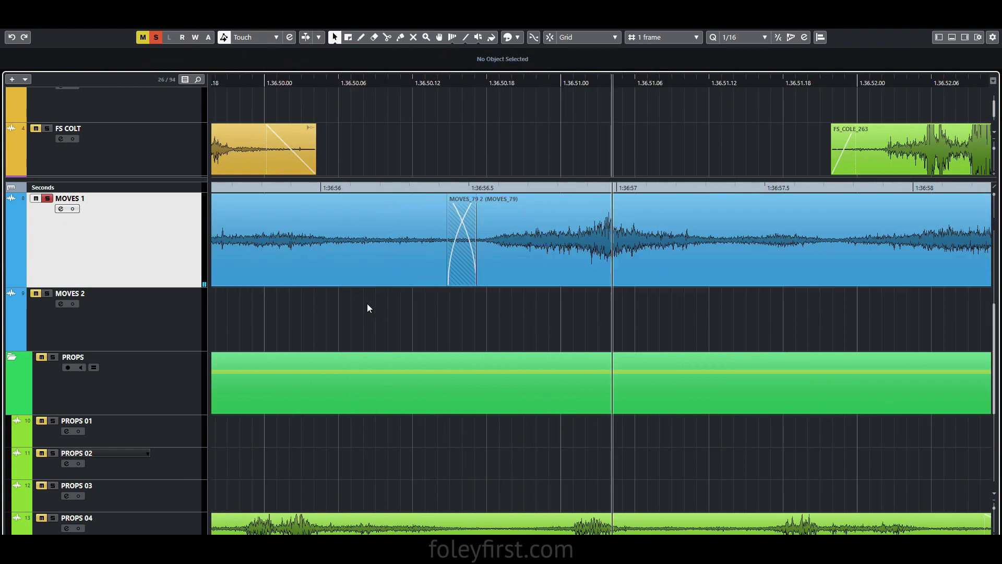
# Move MOVES_79 3 earlier to start at 1.36.53.07
pyautogui.press('n')
pyautogui.press('h')
pyautogui.click(529, 267)
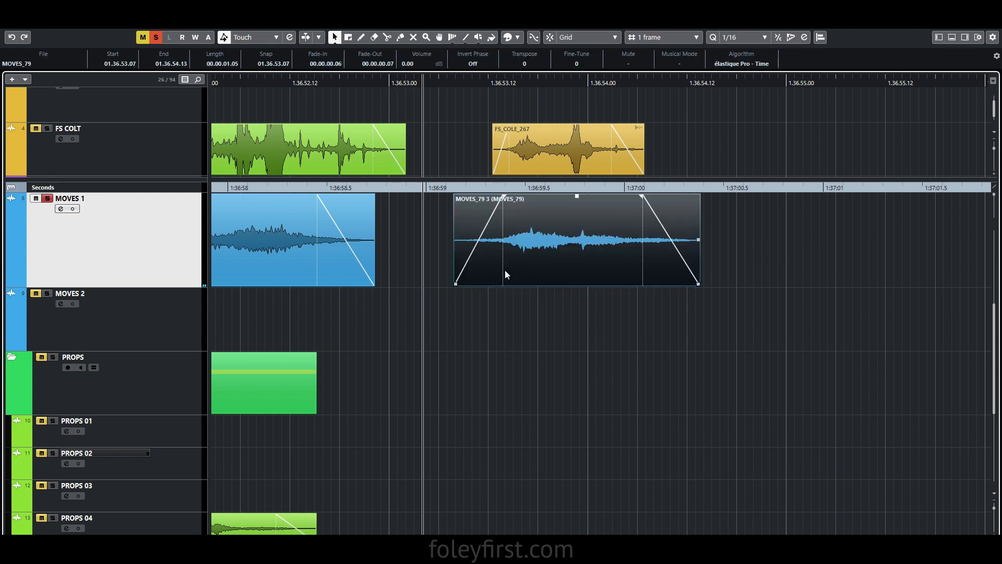
# Place MOVES_79 4 to start at 1.36.56.17 and bring its end earlier to about 1.37.02.05
pyautogui.press('n')
pyautogui.click(625, 243)
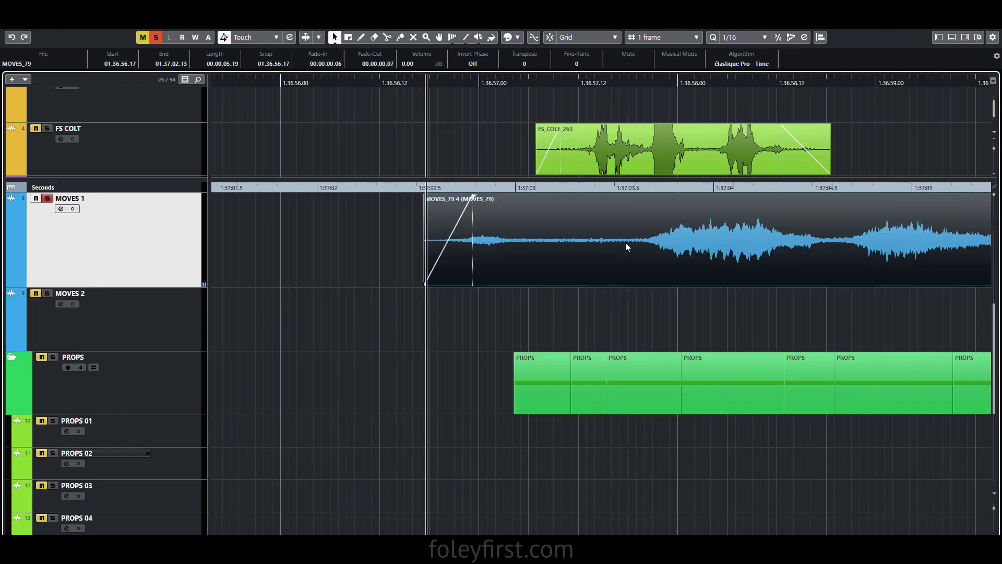
pyautogui.press('h')
pyautogui.click(448, 261)
pyautogui.press('n')
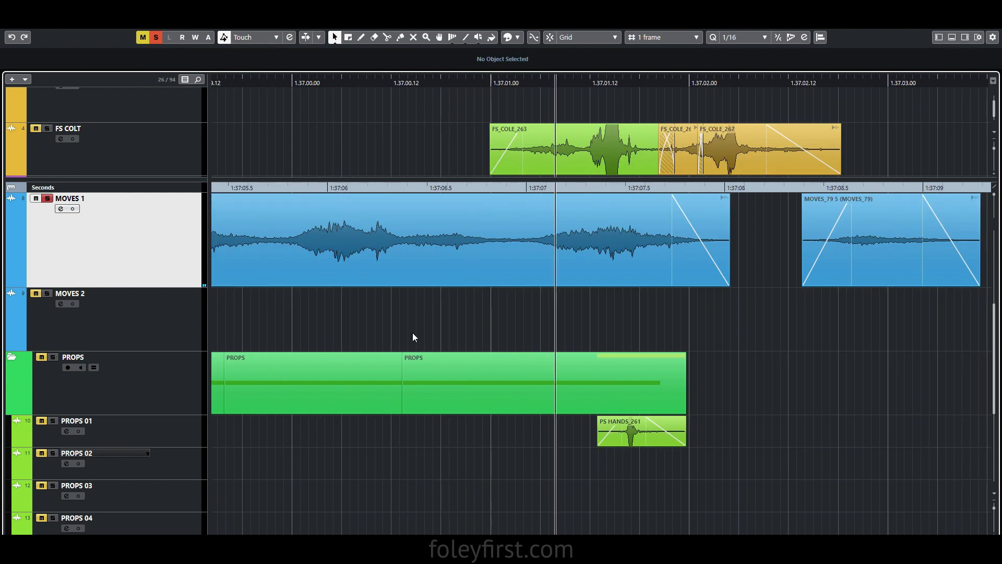
# Move MOVES_79 6 to start at 1.37.11.08 and bring the start of the later MOVES_79 8 part about six frames earlier
pyautogui.click(512, 267)
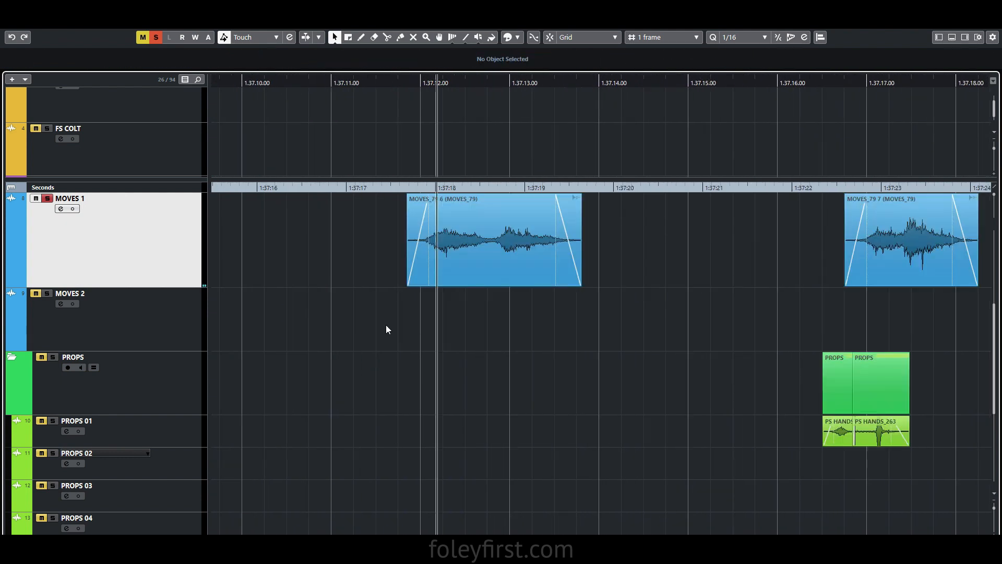
pyautogui.press('space')
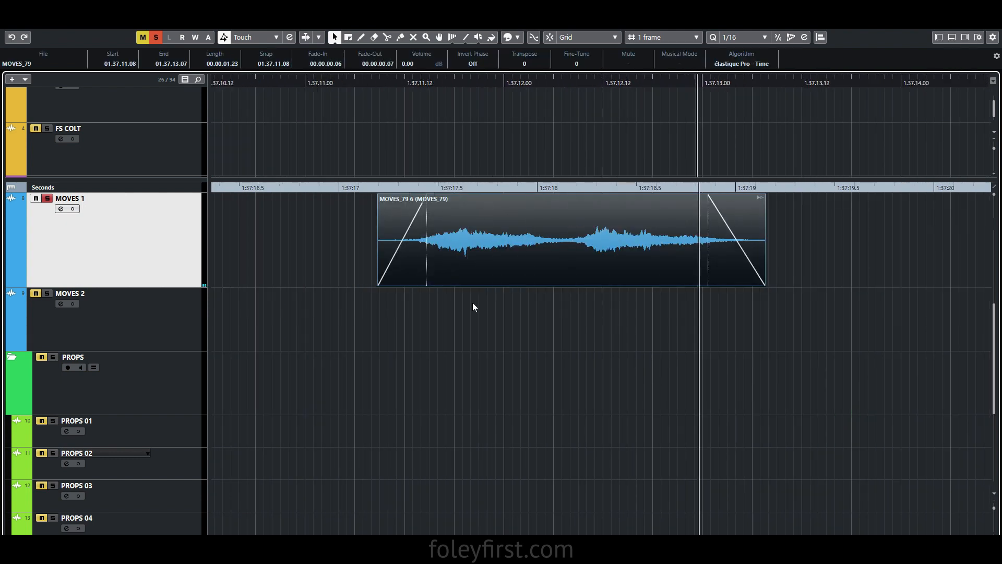
pyautogui.click(580, 287)
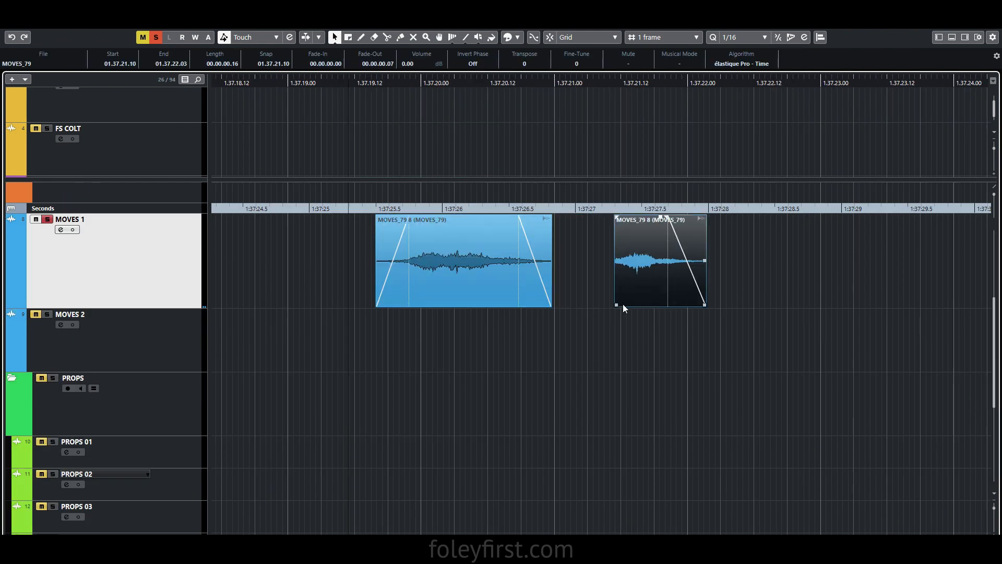
pyautogui.moveTo(622, 304); pyautogui.dragTo(589, 304)
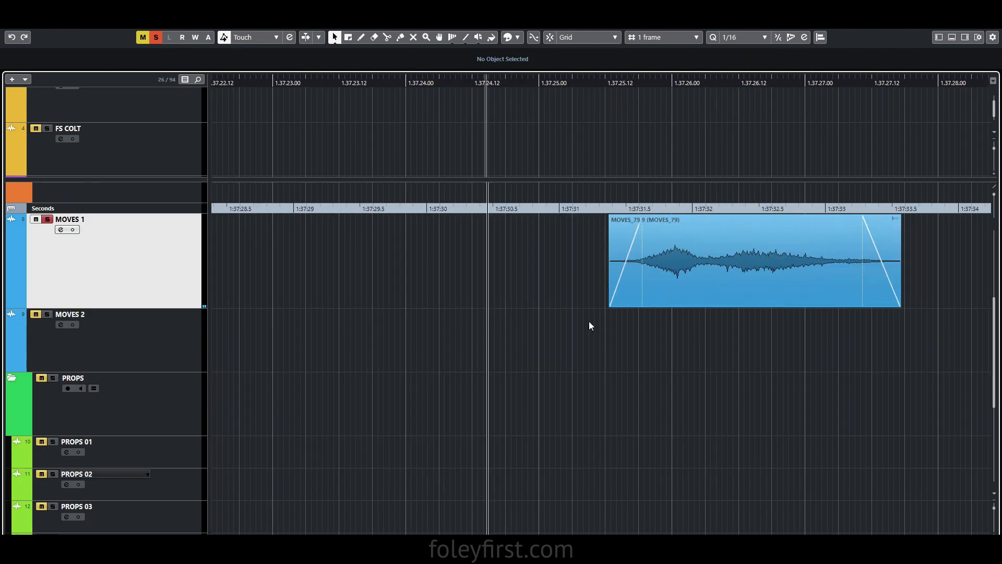
# Start MOVES_79 11 at 1.37.31.12 and crossfade it with the end of MOVES_79 10
pyautogui.click(529, 303)
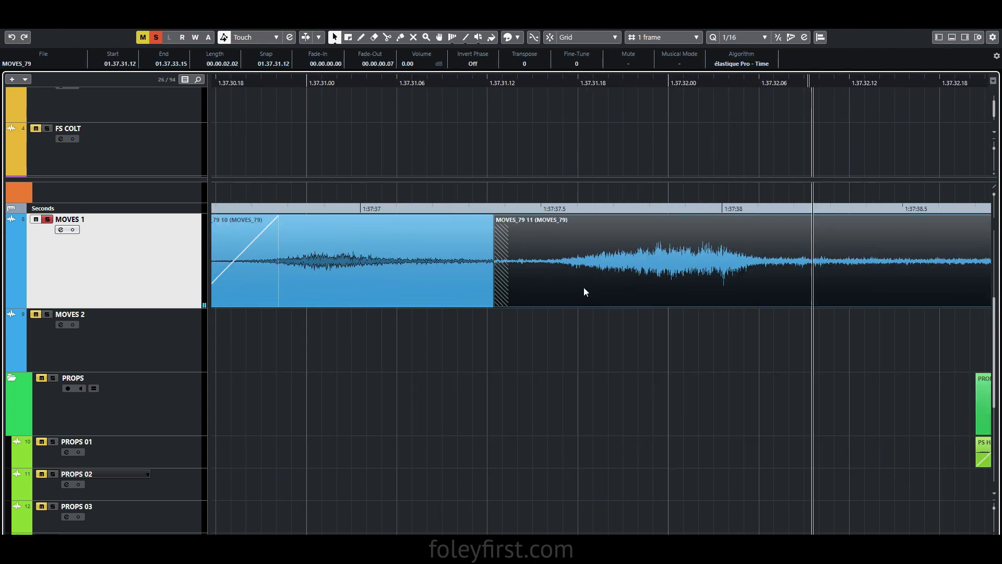
pyautogui.press('x')
pyautogui.press('g')
pyautogui.press('g')
pyautogui.click(550, 338)
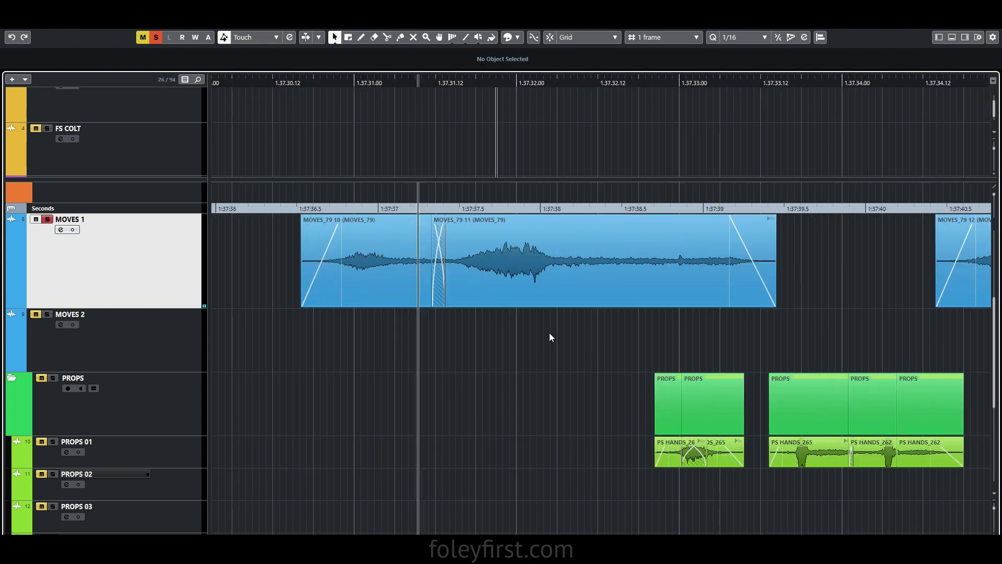
# Trim the end of MOVES_79 11 back to about 1.37.32.20
pyautogui.hscroll(1, 574, 334)
pyautogui.moveTo(697, 306); pyautogui.dragTo(577, 302)
pyautogui.hscroll(3, 626, 292)
# Move MOVES_79 12 one second earlier to about 1.37.33.13 and shift it about two more frames earlier
pyautogui.moveTo(751, 285); pyautogui.dragTo(586, 287)
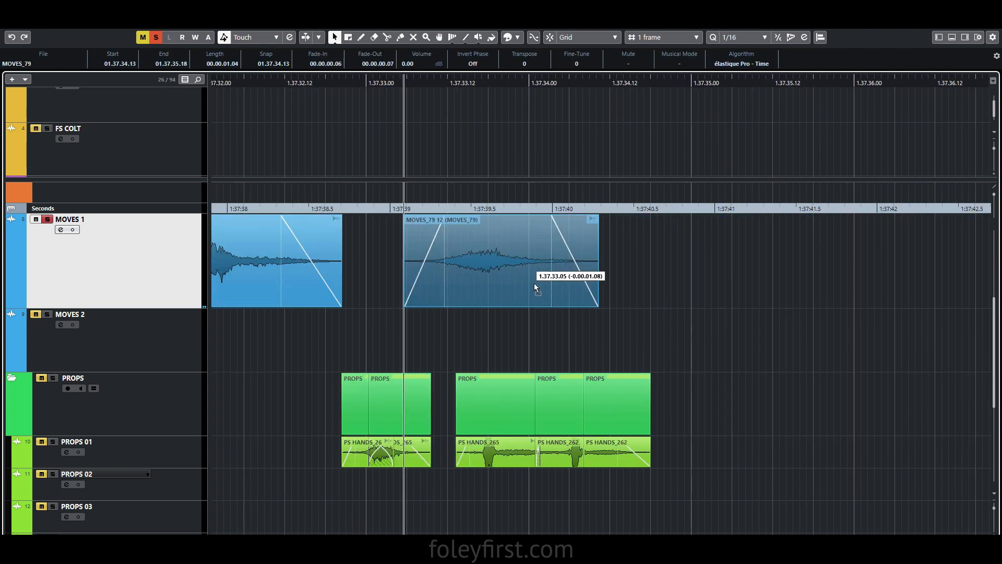
pyautogui.click(473, 335)
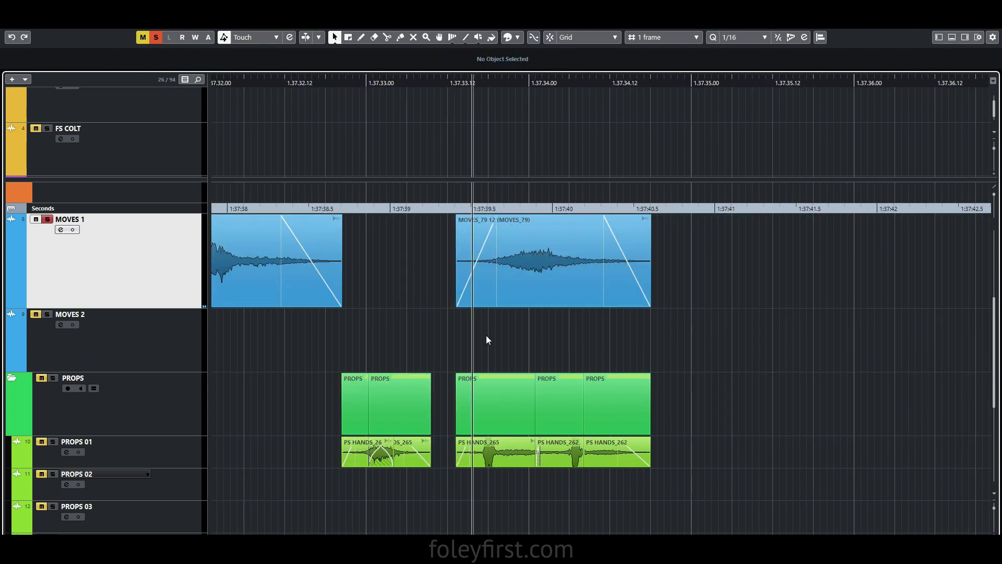
pyautogui.moveTo(527, 282); pyautogui.dragTo(512, 280)
pyautogui.press('g')
pyautogui.press('g')
pyautogui.press('g')
pyautogui.press('g')
# Move MOVES_79 13 earlier to start near 1.37.37.03
pyautogui.hscroll(3, 448, 324)
pyautogui.click(372, 361)
pyautogui.press('h')
pyautogui.press('h')
pyautogui.press('h')
pyautogui.click(292, 210)
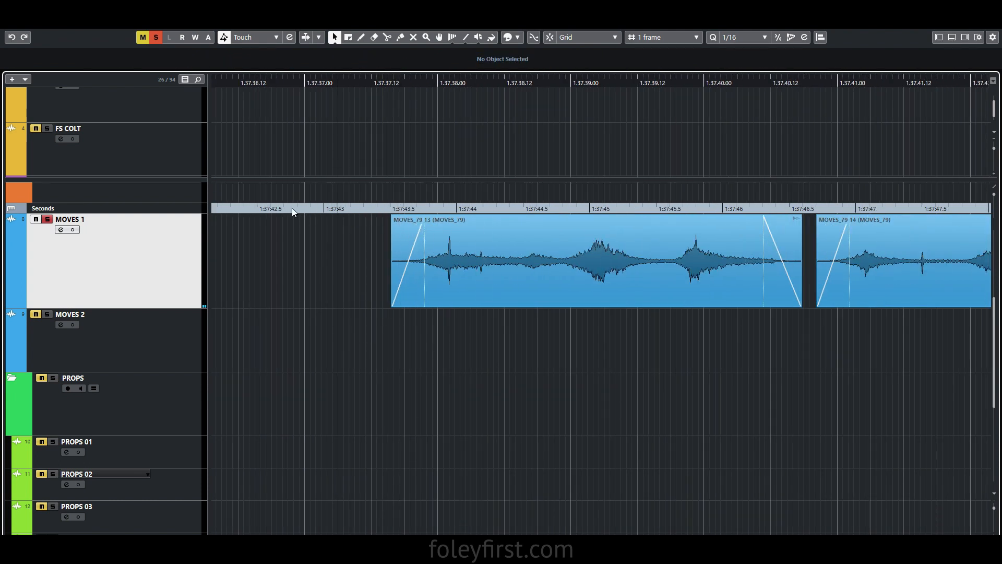
pyautogui.moveTo(448, 292); pyautogui.dragTo(390, 292)
pyautogui.click(338, 343)
pyautogui.press('h')
pyautogui.press('h')
pyautogui.press('g')
pyautogui.press('g')
# Split MOVES_79 13 near 1.37.37.21, move its later part about two frames earlier and crossfade the overlap
pyautogui.moveTo(489, 302); pyautogui.dragTo(443, 300)
pyautogui.press('space')
pyautogui.click(490, 340)
pyautogui.keyDown('alt'); pyautogui.click(430, 300); pyautogui.keyUp('alt')
pyautogui.press('x')
pyautogui.click(364, 362)
pyautogui.press('space')
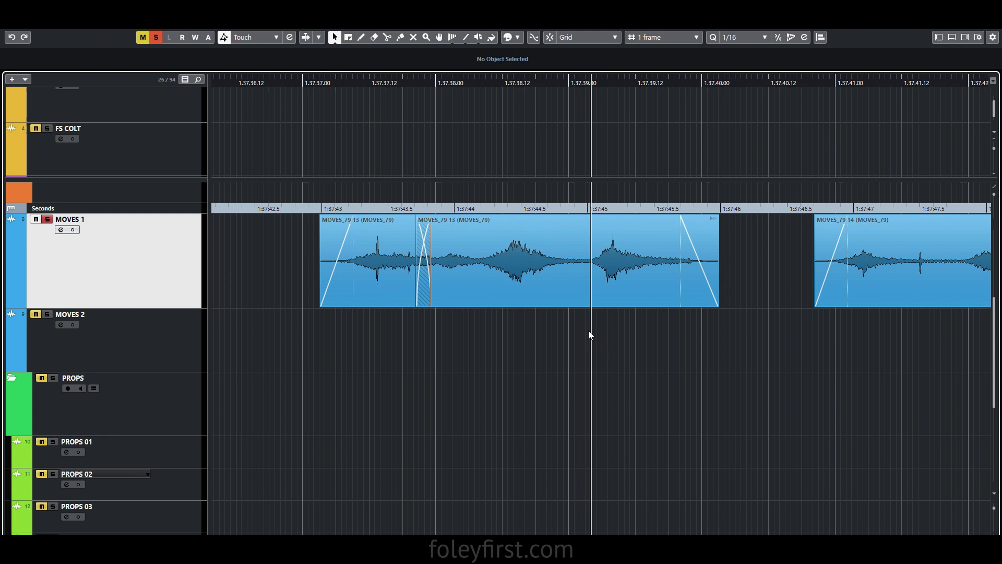
# Move MOVES_79 14 about three frames earlier so that it ends near 1.37.43.02
pyautogui.hscroll(5, 574, 337)
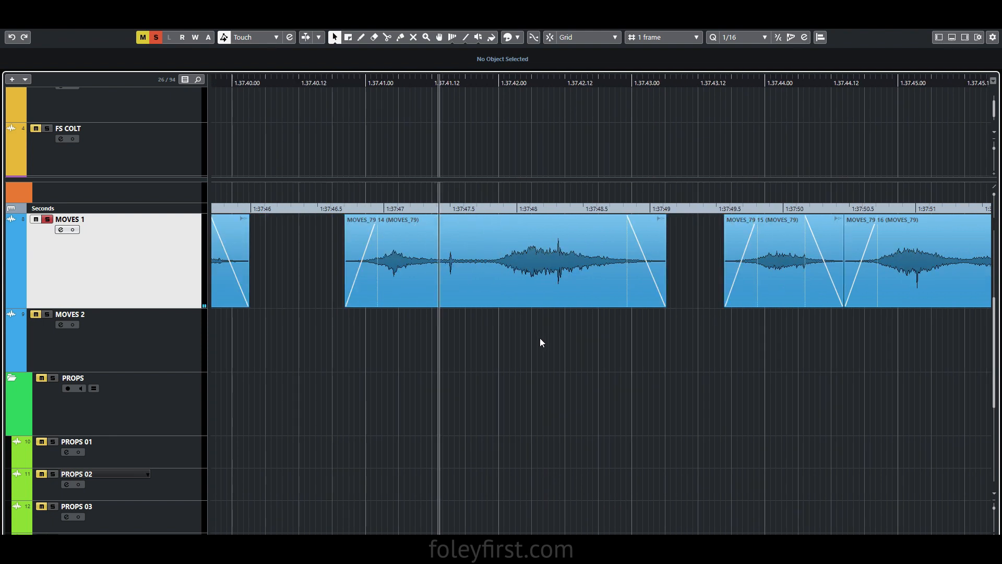
pyautogui.click(327, 360)
pyautogui.click(360, 345)
pyautogui.click(312, 303)
pyautogui.scroll(-2, 333, 282)
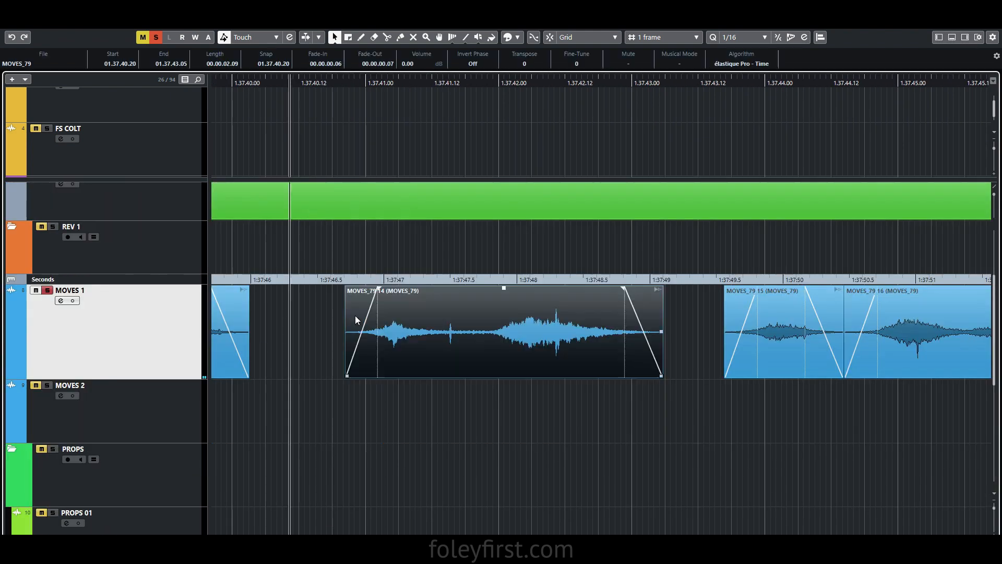
pyautogui.click(288, 396)
pyautogui.press('h')
# Move MOVES_79 15 about nine frames earlier to start near 1.37.43.07
pyautogui.hscroll(2, 423, 414)
pyautogui.click(424, 413)
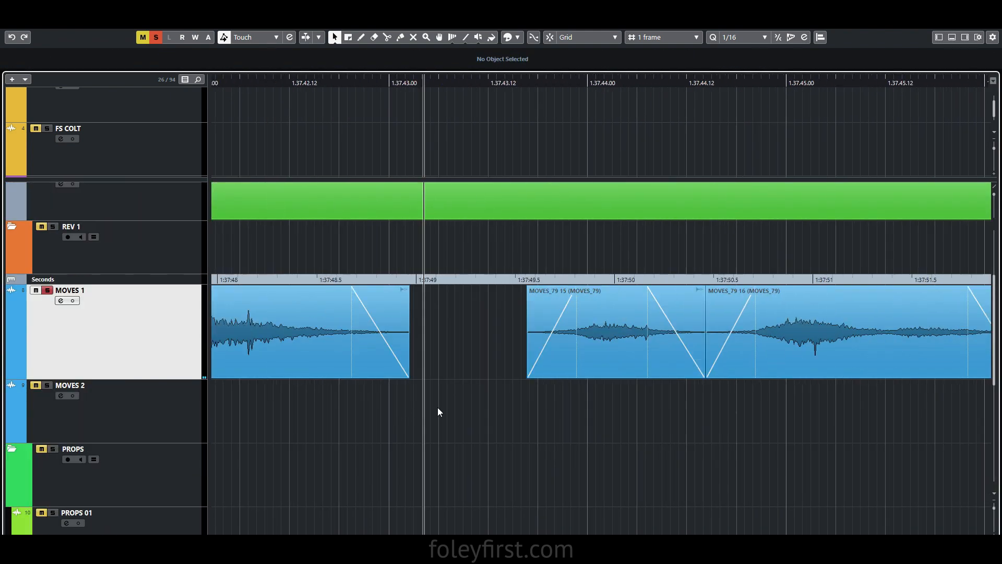
pyautogui.click(525, 291)
pyautogui.press('space')
pyautogui.moveTo(595, 344); pyautogui.dragTo(517, 351)
pyautogui.hscroll(1, 481, 378)
pyautogui.click(483, 398)
# Position MOVES_79 17 to start at 1.37.46.19
pyautogui.click(346, 418)
pyautogui.hscroll(6, 514, 366)
pyautogui.click(490, 371)
pyautogui.hscroll(1, 522, 363)
pyautogui.click(402, 408)
# Move MOVES_79 18 about ten frames earlier to start near 1.37.47.21
pyautogui.hscroll(3, 553, 344)
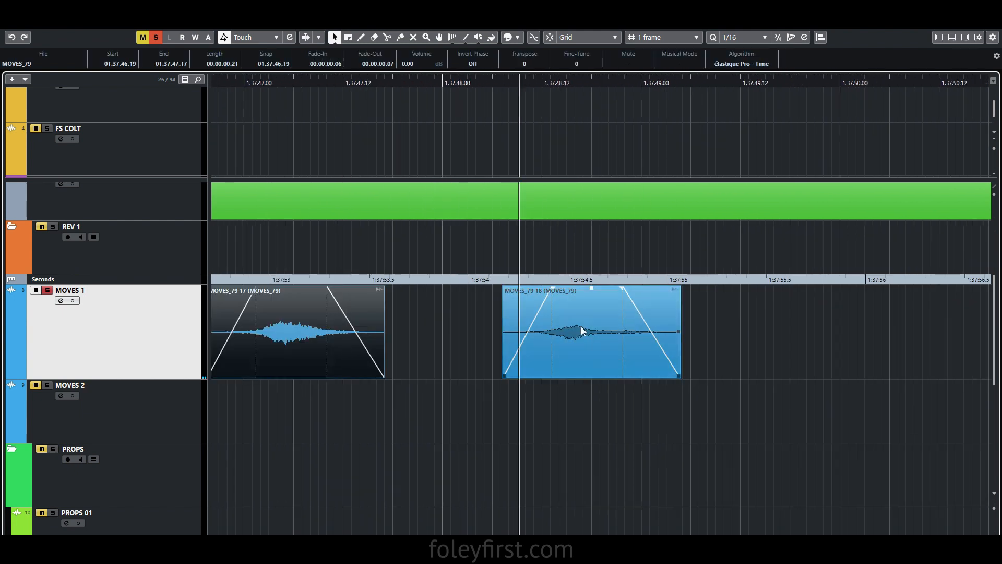
pyautogui.moveTo(581, 331); pyautogui.dragTo(498, 334)
pyautogui.click(519, 402)
# Move MOVES_79 19 about 15 frames earlier to start near 1.37.50.08
pyautogui.scroll(-5, 523, 374)
pyautogui.scroll(5, 524, 375)
pyautogui.press('g')
pyautogui.press('g')
pyautogui.press('h')
pyautogui.press('h')
pyautogui.press('h')
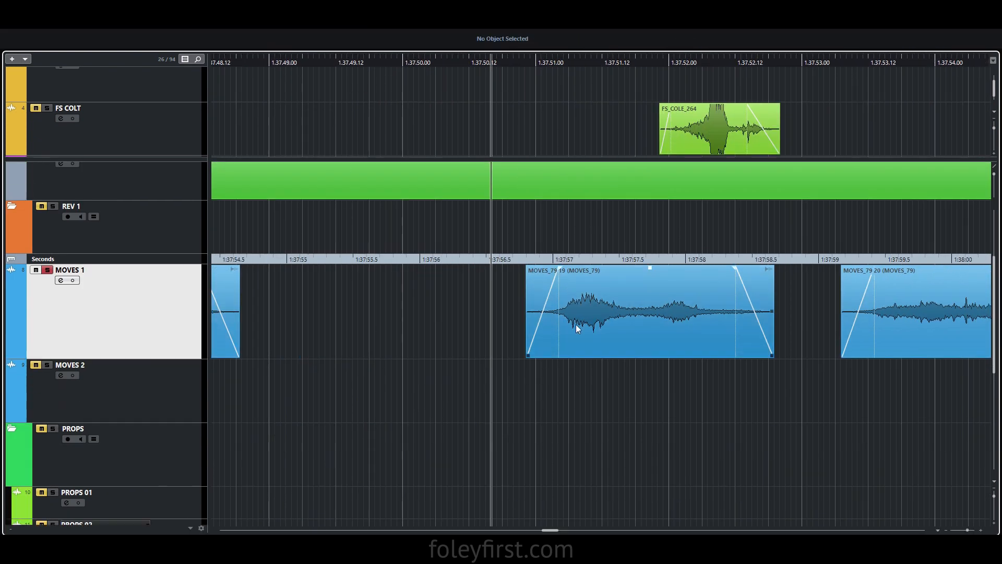
pyautogui.click(433, 403)
pyautogui.moveTo(584, 345); pyautogui.dragTo(504, 345)
pyautogui.press('space')
pyautogui.click(470, 394)
# Move MOVES_79 20 earlier to start at about 1.37.53.00
pyautogui.hscroll(4, 448, 374)
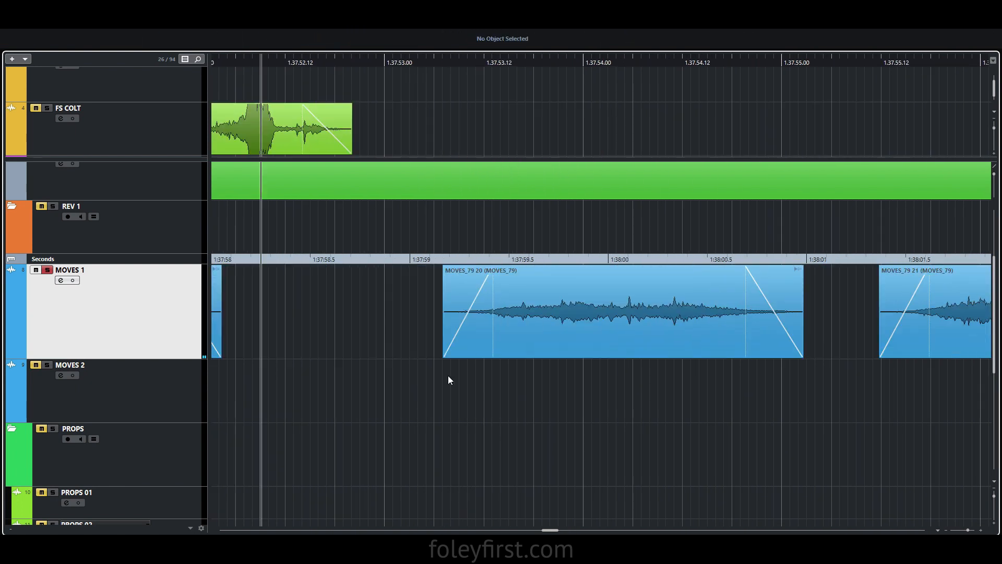
pyautogui.press('h')
pyautogui.click(421, 389)
pyautogui.press('space')
pyautogui.moveTo(561, 326); pyautogui.dragTo(485, 325)
# Move MOVES_79 21 earlier to start near 1.37.55.03 and trim its end to about 1.37.56.08
pyautogui.hscroll(4, 486, 326)
pyautogui.click(485, 324)
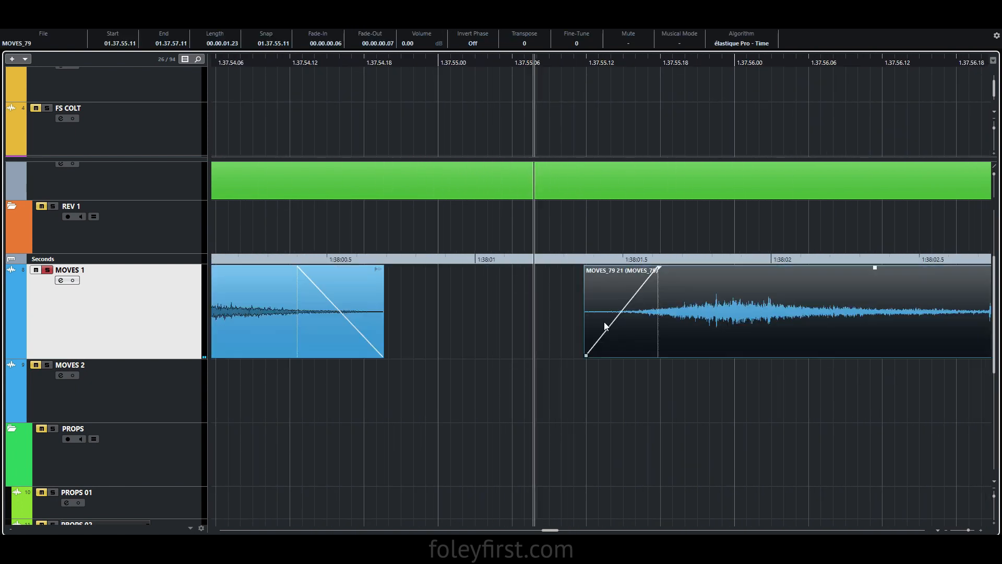
pyautogui.moveTo(604, 321); pyautogui.dragTo(500, 326)
pyautogui.click(412, 389)
pyautogui.press('g')
pyautogui.moveTo(873, 350); pyautogui.dragTo(755, 350)
pyautogui.click(547, 393)
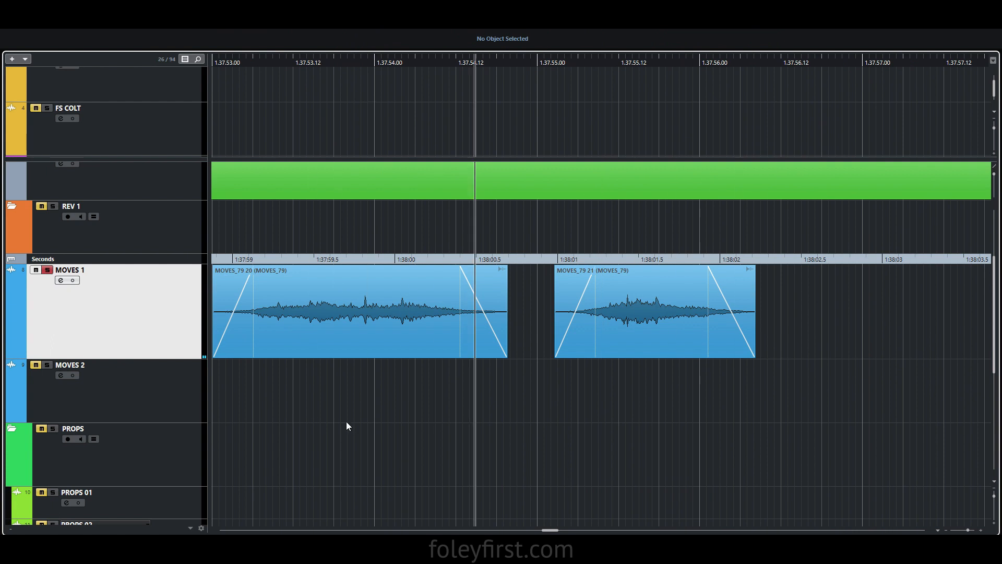
# Move MOVES_79 22 earlier so that it ends near 1.37.58.09
pyautogui.hscroll(4, 450, 383)
pyautogui.click(450, 383)
pyautogui.press('h')
pyautogui.click(367, 376)
pyautogui.moveTo(522, 326); pyautogui.dragTo(419, 326)
pyautogui.press('space')
pyautogui.click(397, 386)
pyautogui.hscroll(2, 399, 386)
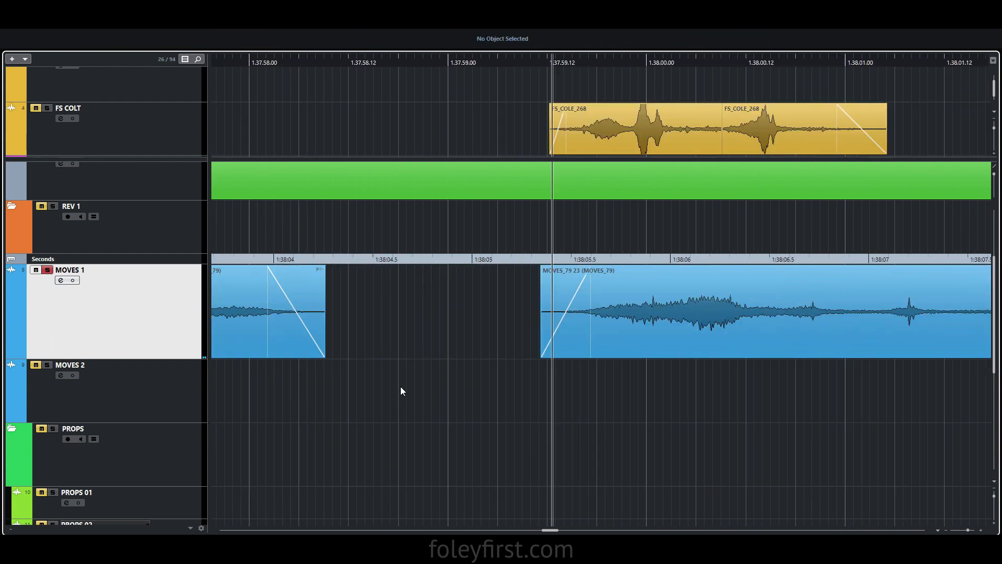
# Move MOVES_79 23 about 8 frames earlier to start near 1.37.59.03
pyautogui.moveTo(658, 321); pyautogui.dragTo(590, 320)
pyautogui.click(408, 402)
pyautogui.hscroll(2, 422, 412)
pyautogui.press('space')
# Split MOVES_79 23 and move its rear piece earlier to start at 1.38.01.02, crossfading it with the front piece
pyautogui.moveTo(397, 356)
pyautogui.mouseDown()
pyautogui.moveTo(362, 355)
pyautogui.moveTo(390, 355)
pyautogui.mouseUp()
pyautogui.click(360, 381)
pyautogui.hscroll(1, 344, 383)
pyautogui.click(305, 395)
pyautogui.hscroll(1, 323, 395)
pyautogui.hscroll(1, 590, 388)
pyautogui.click(596, 394)
pyautogui.hotkey('alt', 'x')
pyautogui.moveTo(627, 334); pyautogui.dragTo(587, 334)
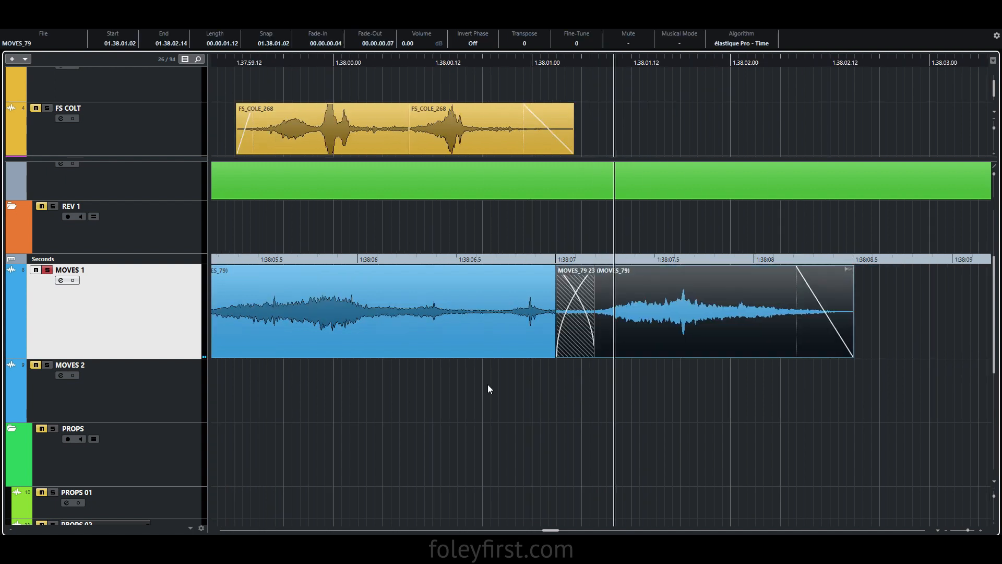
# Split the rear piece of MOVES_79 23 near 1.38.01.20 and move MOVES_79 24 earlier to start at 1.38.03.01
pyautogui.keyDown('alt'); pyautogui.click(696, 320); pyautogui.keyUp('alt')
pyautogui.click(542, 385)
pyautogui.press('space')
pyautogui.hscroll(1, 528, 385)
pyautogui.moveTo(730, 320); pyautogui.dragTo(543, 326)
pyautogui.hscroll(1, 528, 383)
pyautogui.press('space')
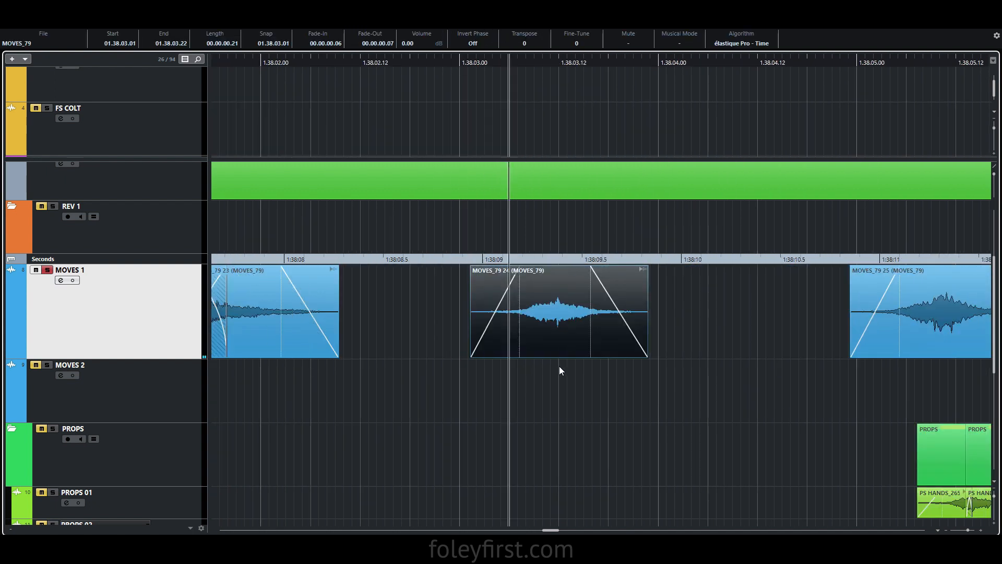
# Move MOVES_79 25 earlier to start near 1.38.04.12 and split it at 1.38.05.08
pyautogui.hscroll(1, 558, 365)
pyautogui.click(488, 402)
pyautogui.press('space')
pyautogui.hscroll(1, 543, 327)
pyautogui.keyDown('alt'); pyautogui.click(303, 323); pyautogui.keyUp('alt')
pyautogui.press('Delete')
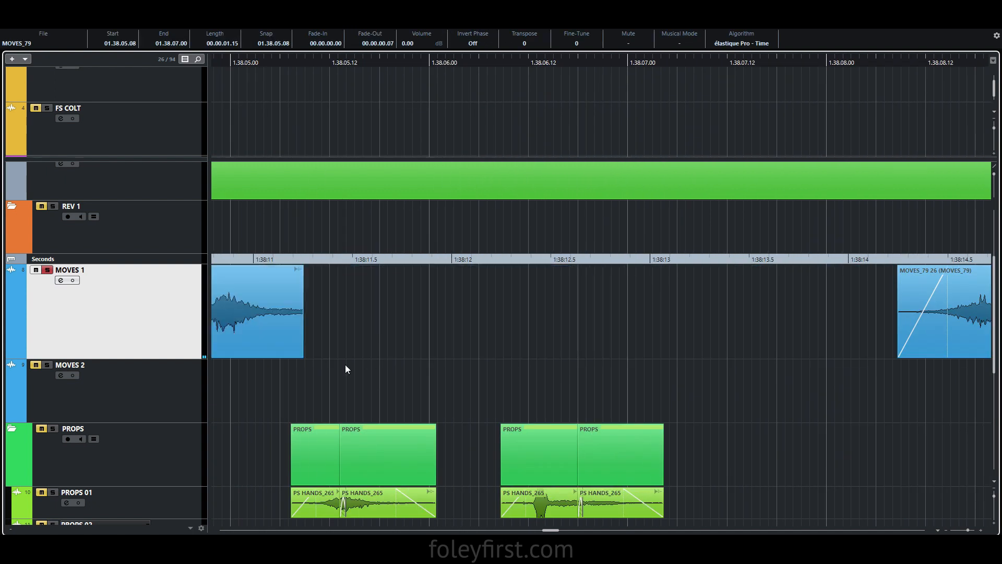
# Crossfade a middle piece of MOVES_79 25 in at 1.38.05.05 and separate the last piece to start near 1.38.06.05
pyautogui.moveTo(345, 364); pyautogui.dragTo(377, 342)
pyautogui.moveTo(302, 267); pyautogui.dragTo(253, 267)
pyautogui.press('g')
pyautogui.click(340, 392)
pyautogui.press('space')
pyautogui.press('h')
pyautogui.keyDown('alt'); pyautogui.click(528, 337); pyautogui.keyUp('alt')
pyautogui.moveTo(430, 339); pyautogui.dragTo(373, 339)
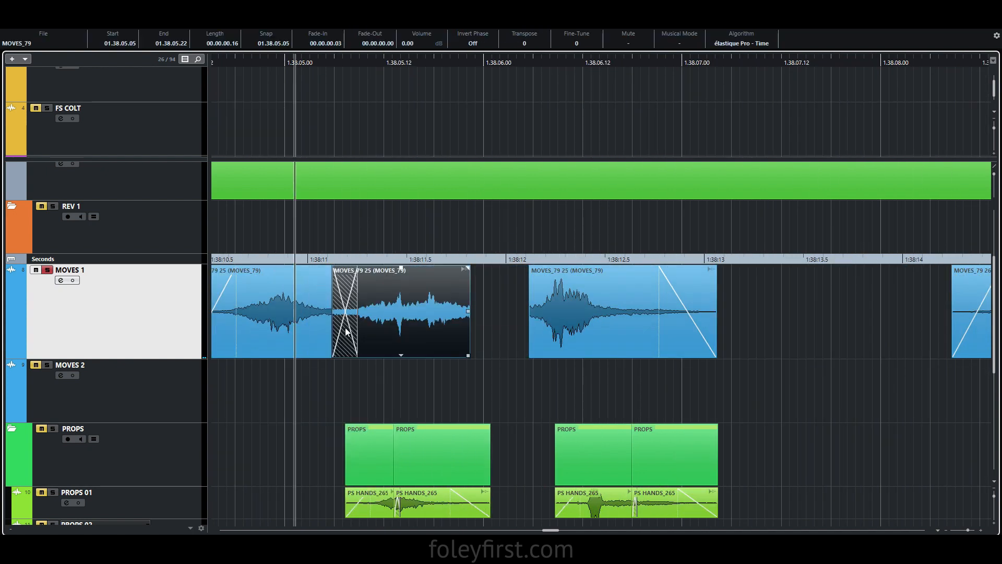
# Fill the gap before the last MOVES_79 25 piece with a quiet piece from 1.38.05.22 to 1.38.06.06, crossfaded with its neighbours
pyautogui.click(571, 343)
pyautogui.click(359, 402)
pyautogui.hotkey('ctrl', 'v')
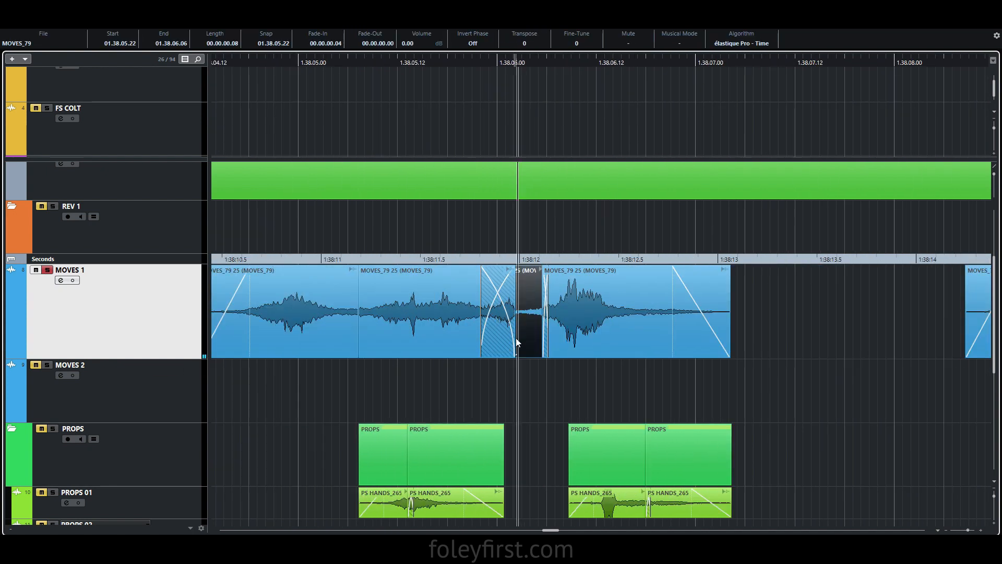
# Move MOVES_79 26 earlier to run from 1.38.07.19 to 1.38.09.00
pyautogui.hscroll(3, 502, 355)
pyautogui.moveTo(559, 330); pyautogui.dragTo(455, 330)
pyautogui.hscroll(3, 604, 293)
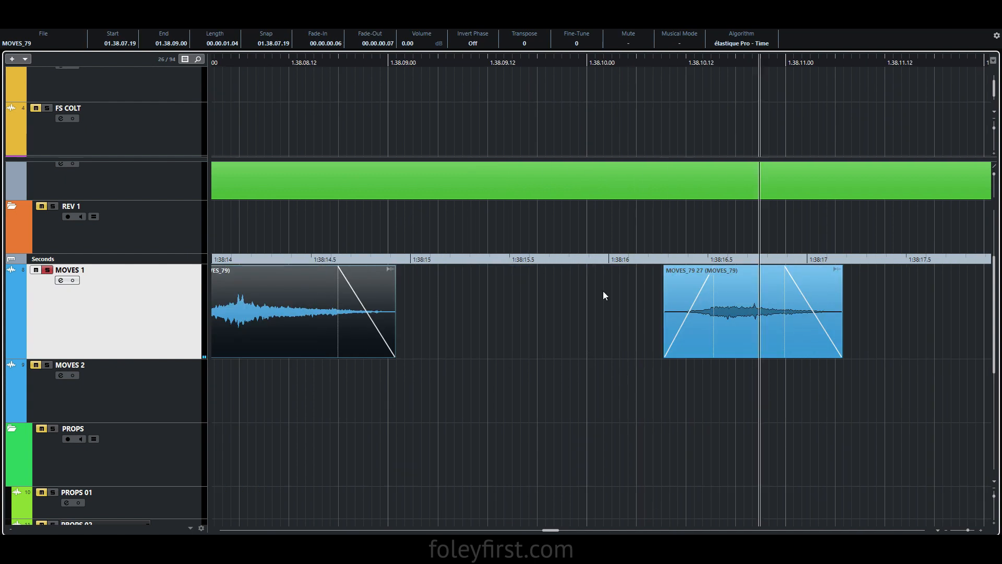
# Move MOVES_79 27 earlier to end near 1.38.10.20 and shift MOVES_79 28 a few frames earlier
pyautogui.moveTo(673, 313); pyautogui.dragTo(594, 313)
pyautogui.click(582, 388)
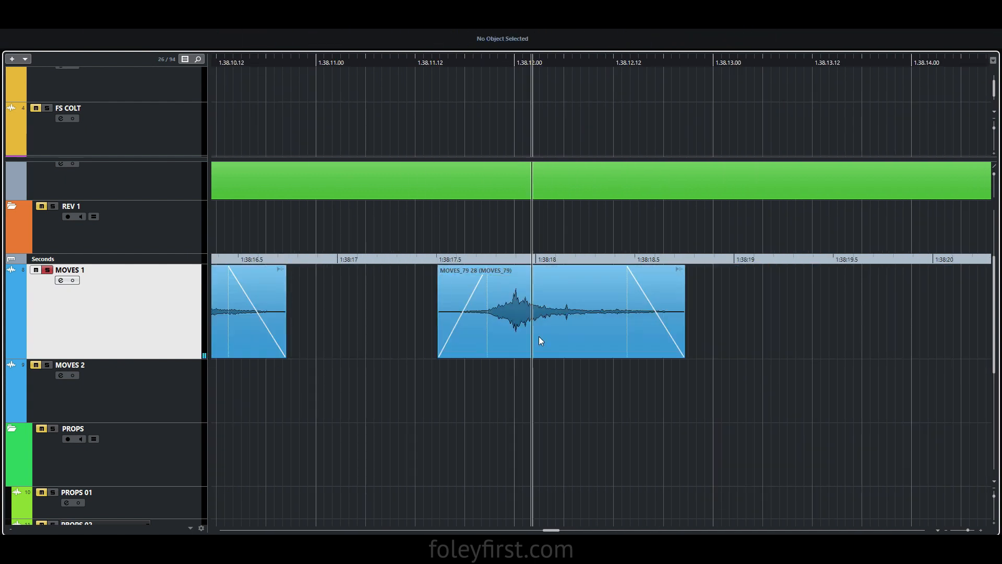
pyautogui.moveTo(539, 340); pyautogui.dragTo(511, 338)
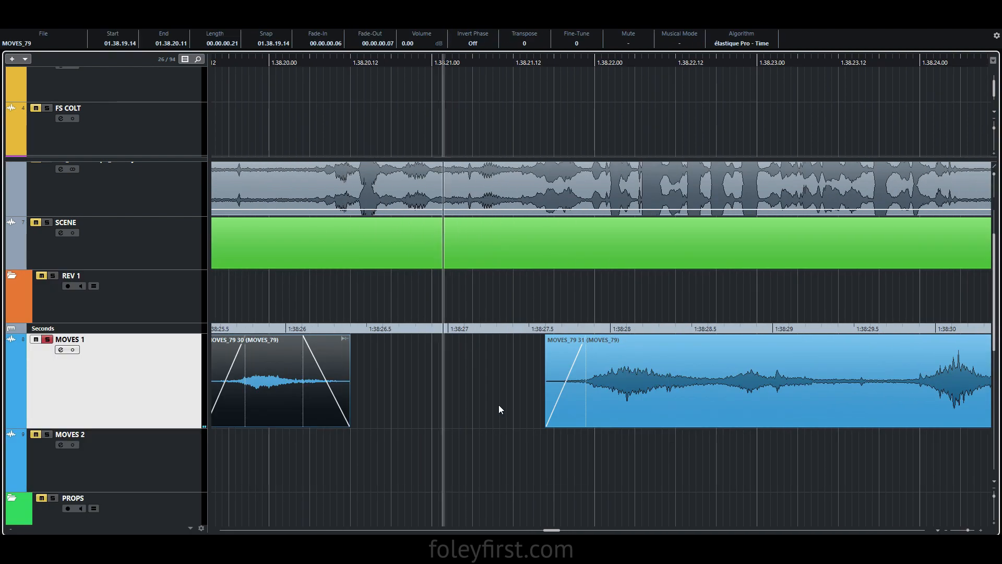
# Move MOVES_79 31 earlier to start near 1.38.21.04 and split it, placing the second piece at 1.38.22.05 with a short crossfade
pyautogui.moveTo(499, 405)
pyautogui.mouseDown()
pyautogui.moveTo(522, 393)
pyautogui.moveTo(516, 413)
pyautogui.mouseUp()
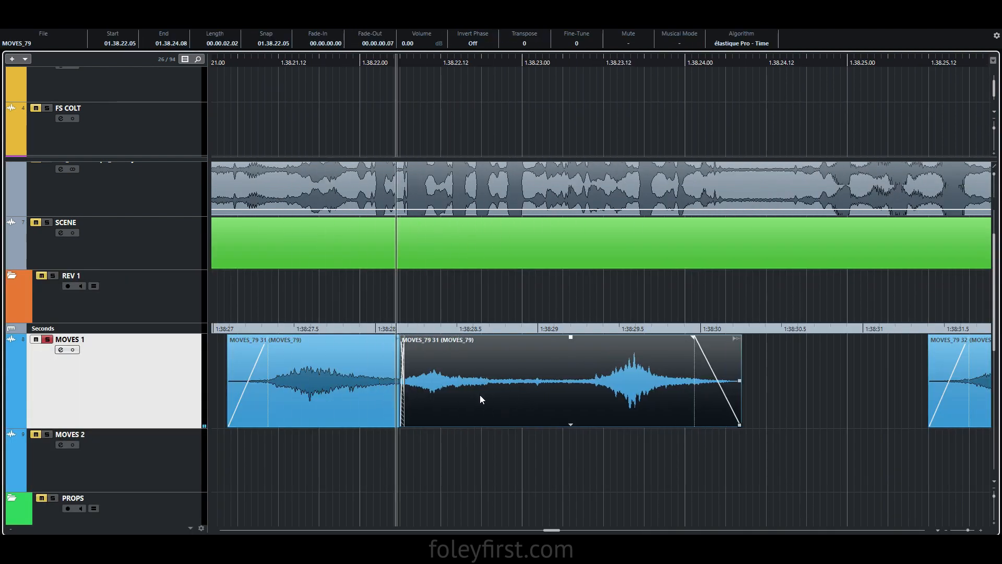
pyautogui.press('space')
# Split MOVES_79 32 at about 1.38.26.10 and move its first piece earlier to end near 1.38.26.02
pyautogui.click(608, 424)
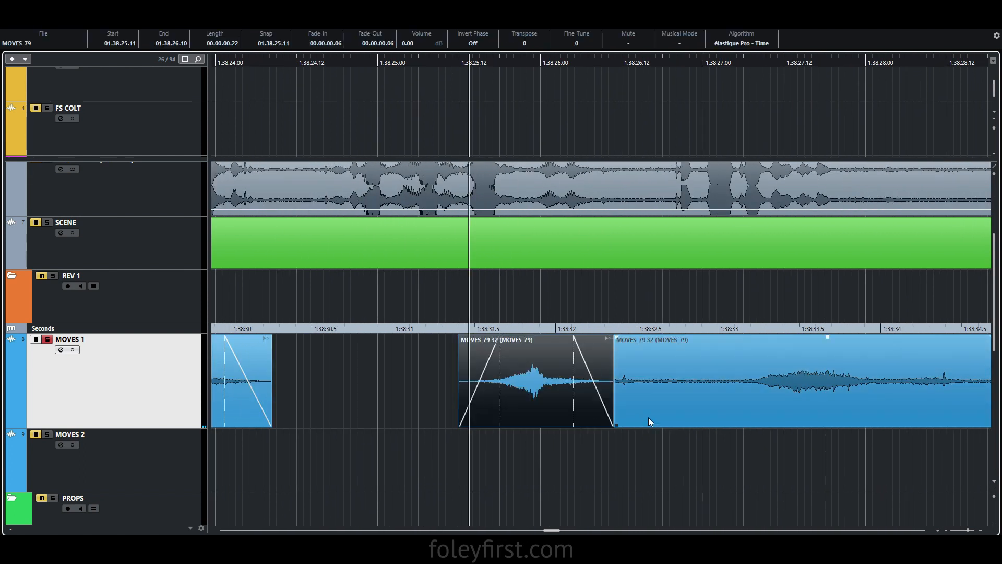
pyautogui.hotkey('ctrl', 'z')
pyautogui.moveTo(496, 384); pyautogui.dragTo(495, 385)
pyautogui.click(489, 446)
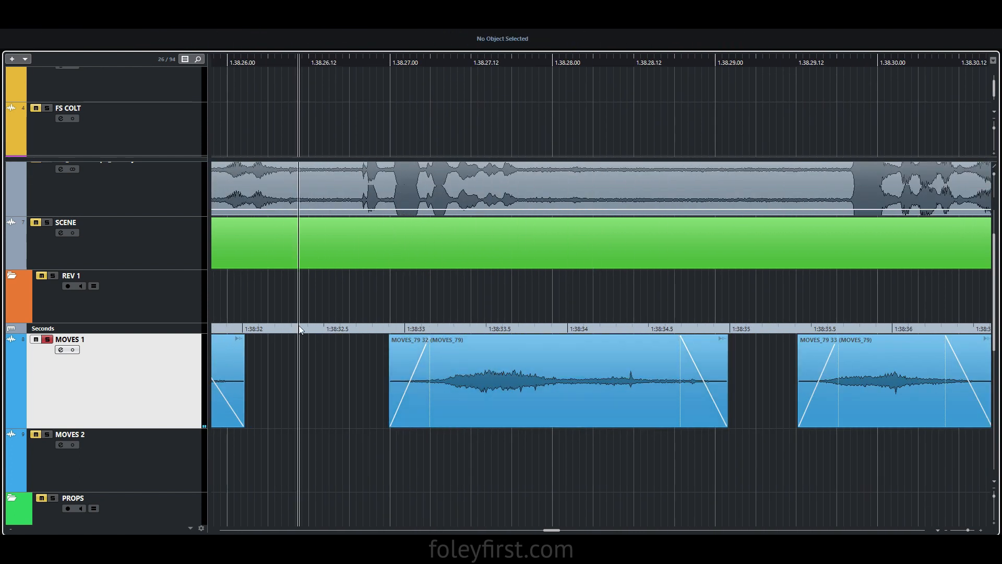
# Move the second piece of MOVES_79 32 about 12 frames earlier to end near 1.38.28.14
pyautogui.hotkey('ctrl', 'z')
pyautogui.hotkey('ctrl', 'z')
pyautogui.click(421, 444)
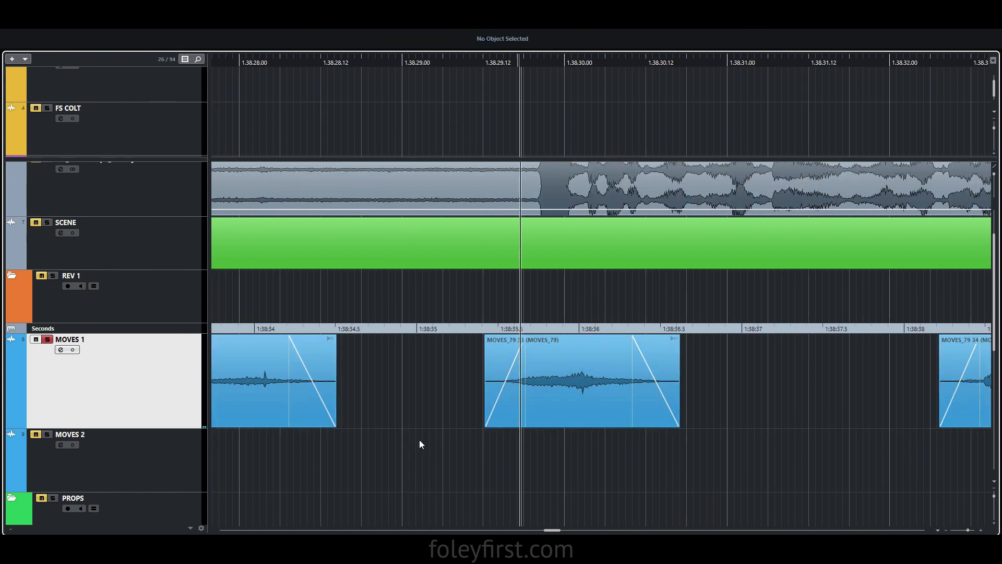
# Move MOVES_79 34 earlier and position MOVES_79 35 from 1.38.33.12 to 1.38.35.00
pyautogui.hotkey('ctrl', 'z')
pyautogui.hotkey('ctrl', 'z')
pyautogui.hotkey('ctrl', 'z')
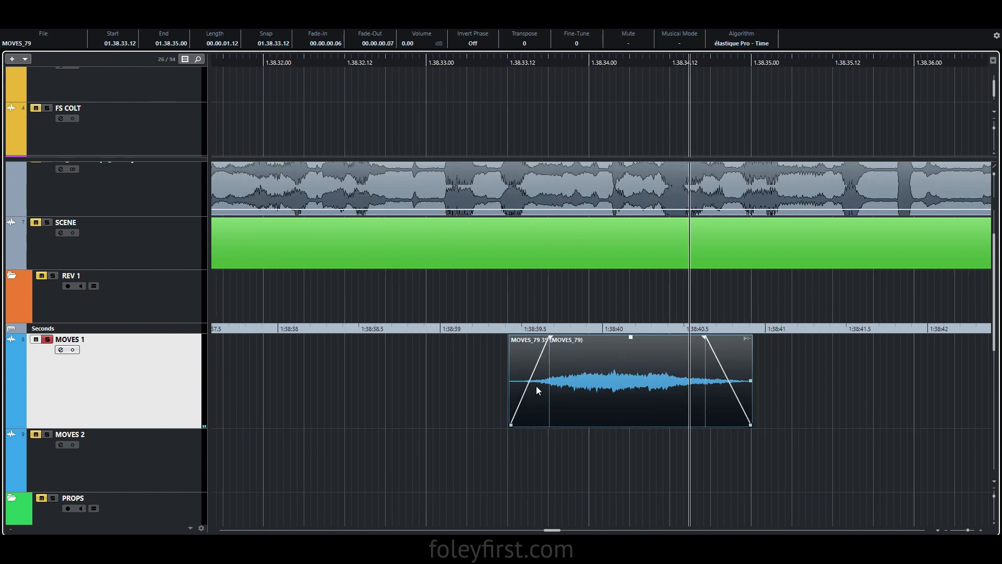
pyautogui.hotkey('ctrl', 'z')
pyautogui.hotkey('ctrl', 'z')
pyautogui.hotkey('ctrl', 'z')
pyautogui.hotkey('ctrl', 'z')
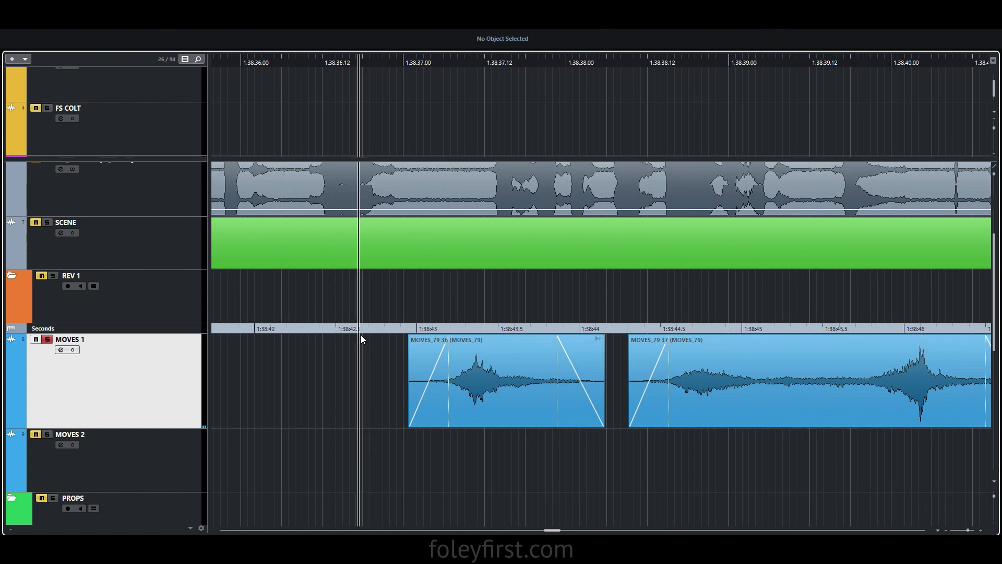
# Move MOVES_79 36 earlier to end near 1.38.37.12 and MOVES_79 37 earlier to start near 1.38.37.21
pyautogui.hotkey('ctrl', 'z')
pyautogui.hotkey('ctrl', 'z')
pyautogui.hotkey('ctrl', 'z')
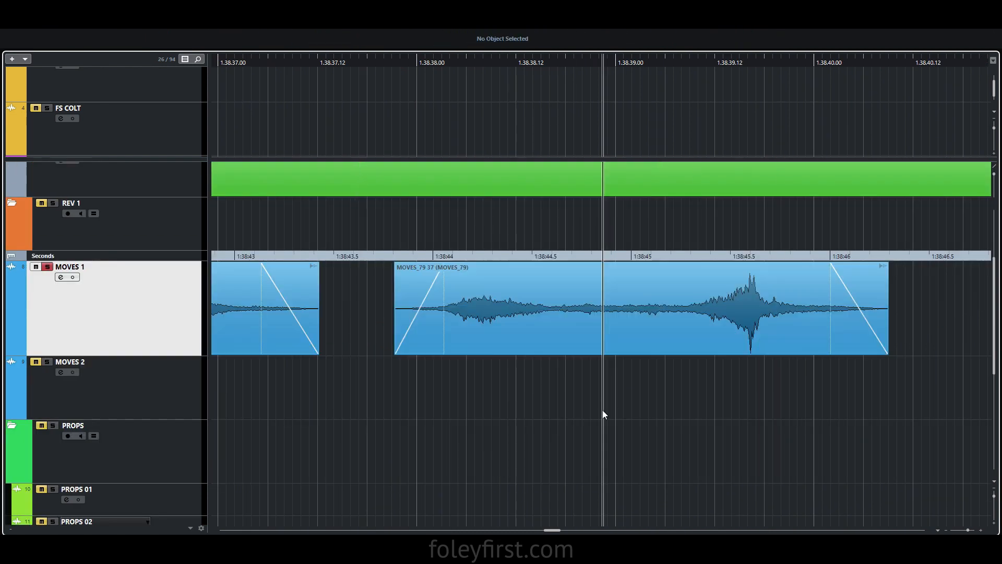
# Position MOVES_79 38 to start at 1.38.45.22 and end at 1.38.47.18
pyautogui.hotkey('ctrl', 'z')
pyautogui.hotkey('ctrl', 'z')
pyautogui.hotkey('ctrl', 'z')
pyautogui.hotkey('ctrl', 'z')
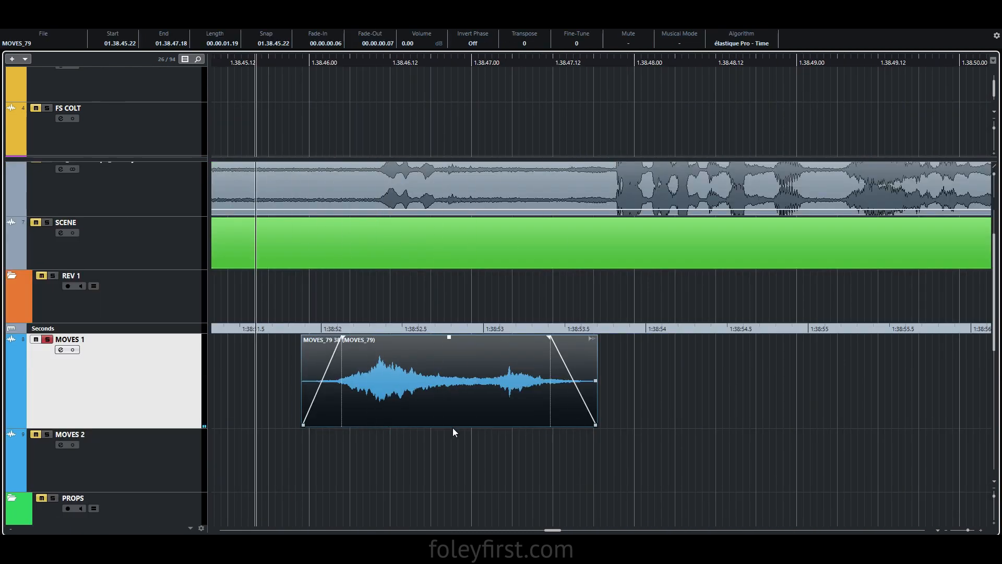
# Position MOVES_79 39 to start at 1.38.50.14 and end at 1.38.52.02
pyautogui.hotkey('ctrl', 'z')
pyautogui.hotkey('ctrl', 'z')
pyautogui.hotkey('ctrl', 'z')
pyautogui.hotkey('ctrl', 'z')
pyautogui.hotkey('ctrl', 'z')
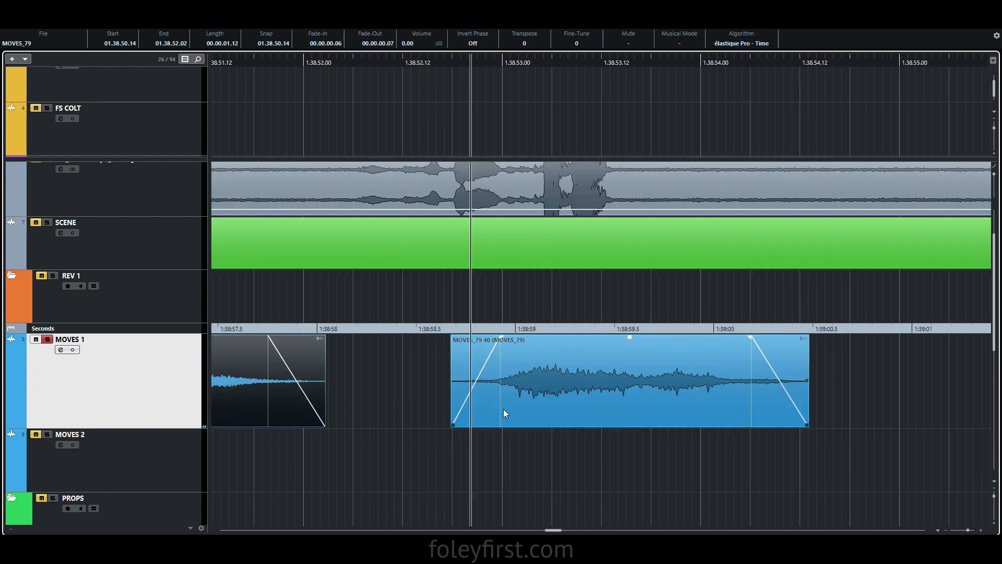
# Move MOVES_79 40 about 11 frames earlier to start at 1.38.52.07
pyautogui.hotkey('ctrl', 'z')
pyautogui.hotkey('ctrl', 'z')
pyautogui.hotkey('ctrl', 'z')
pyautogui.hotkey('ctrl', 'z')
pyautogui.hotkey('ctrl', 'z')
pyautogui.hotkey('ctrl', 'z')
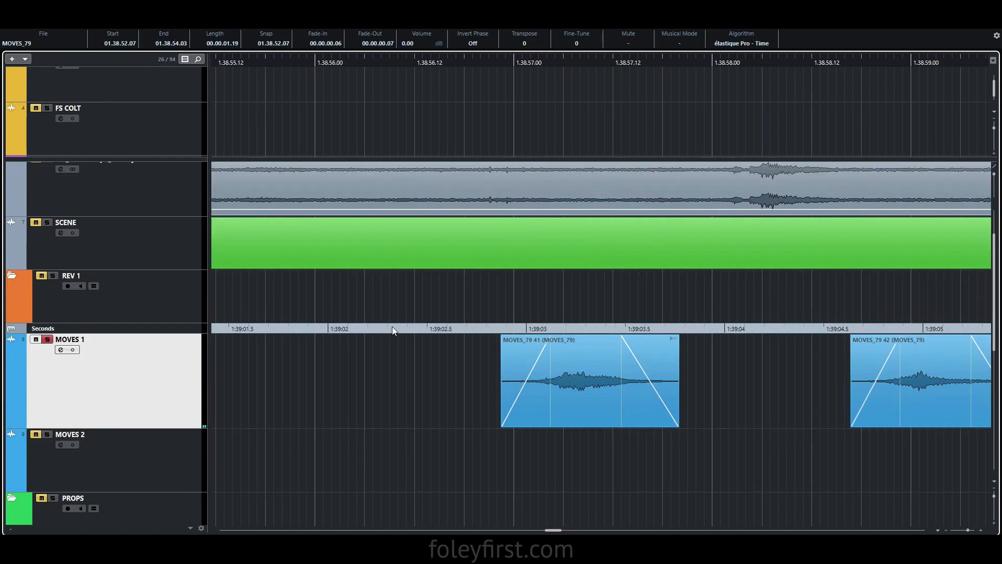
# Move MOVES_79 42 earlier so that it ends before 1.38.59.00
pyautogui.hotkey('ctrl', 'z')
pyautogui.hotkey('ctrl', 'z')
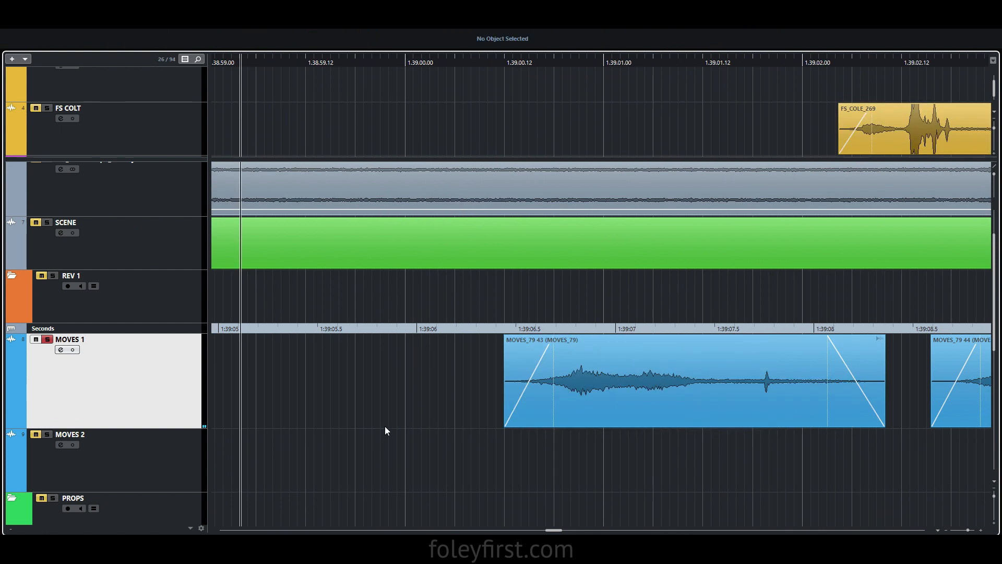
# Move MOVES_79 43 earlier to start near 1.38.59.13, and crossfade in a shortened second piece from 1.39.00.00 to 1.39.00.10
pyautogui.hotkey('ctrl', 'z')
pyautogui.hotkey('ctrl', 'z')
pyautogui.hotkey('ctrl', 'z')
pyautogui.hotkey('ctrl', 'z')
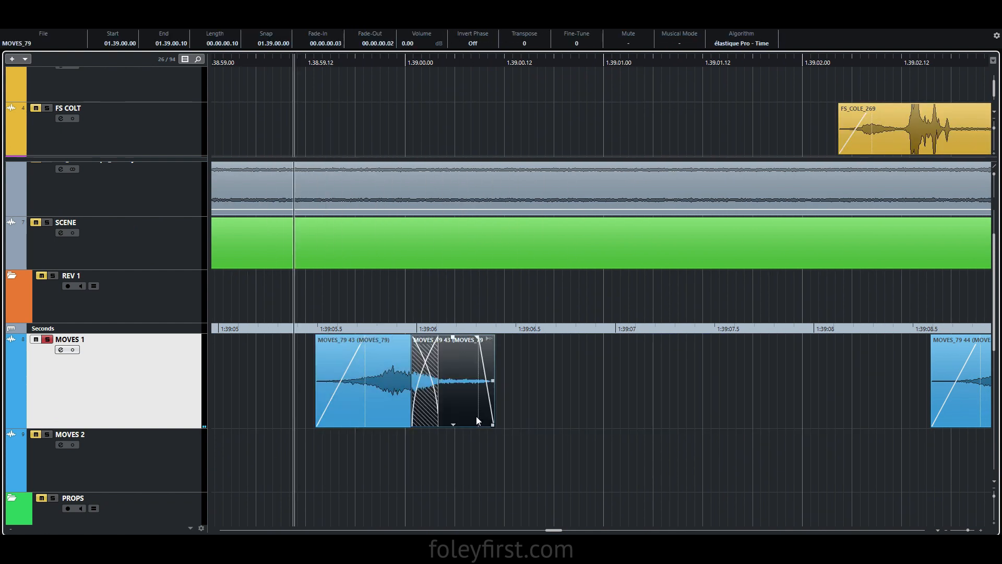
# Shift MOVES_79 44 earlier in two moves to start near 1.39.02.02
pyautogui.hotkey('ctrl', 'z')
pyautogui.hotkey('ctrl', 'z')
pyautogui.hotkey('ctrl', 'z')
pyautogui.hotkey('ctrl', 'z')
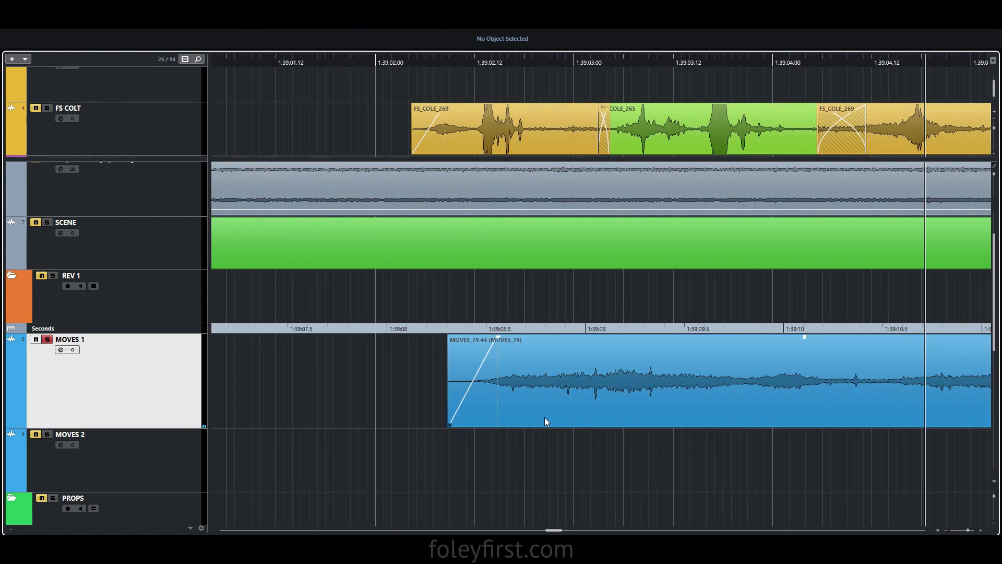
pyautogui.hotkey('ctrl', 'z')
pyautogui.hotkey('ctrl', 'z')
pyautogui.hotkey('ctrl', 'z')
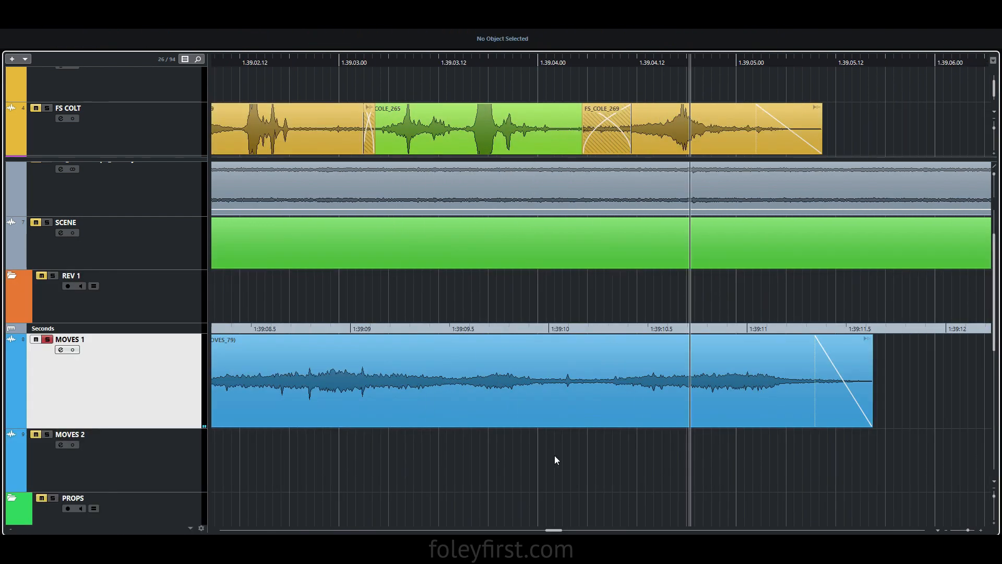
# Split MOVES_79 44 near 1.39.04.01 and move its second piece earlier to end near 1.39.05.14, with a short crossfade
pyautogui.hotkey('ctrl', 'z')
pyautogui.hotkey('ctrl', 'z')
pyautogui.hotkey('ctrl', 'z')
pyautogui.hotkey('ctrl', 'z')
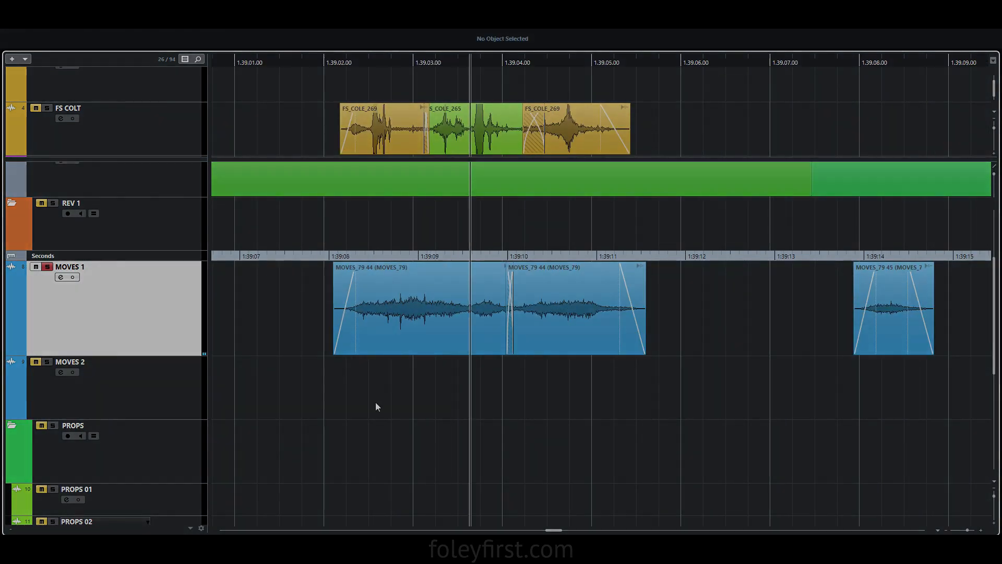
# Remove MOVES_79 45 near 1.39.08.00 and select the MOVES_80 clip starting at 1.39.24.14
pyautogui.hotkey('ctrl', 'z')
pyautogui.hotkey('ctrl', 'z')
pyautogui.hotkey('ctrl', 'z')
pyautogui.hotkey('ctrl', 'z')
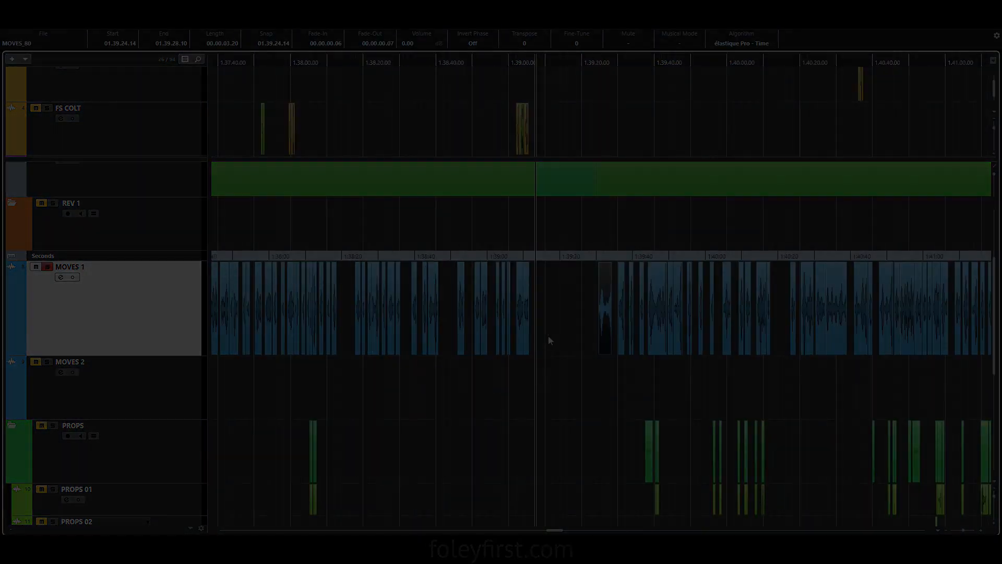